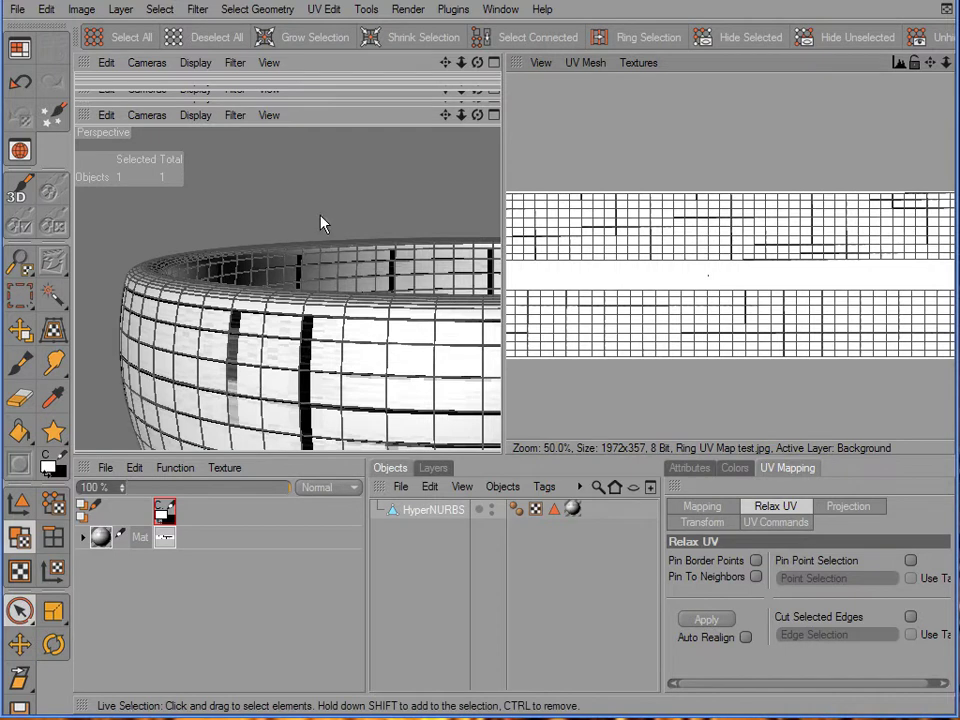
# Examine how the grid texture wraps around the ring's outer band, inner band and rim in the perspective view.
pyautogui.keyDown('alt'); pyautogui.moveTo(465, 349); pyautogui.dragTo(485, 335); pyautogui.keyUp('alt')
pyautogui.keyDown('alt'); pyautogui.moveTo(341, 298); pyautogui.dragTo(304, 355); pyautogui.keyUp('alt')
pyautogui.scroll(2, 306, 305)
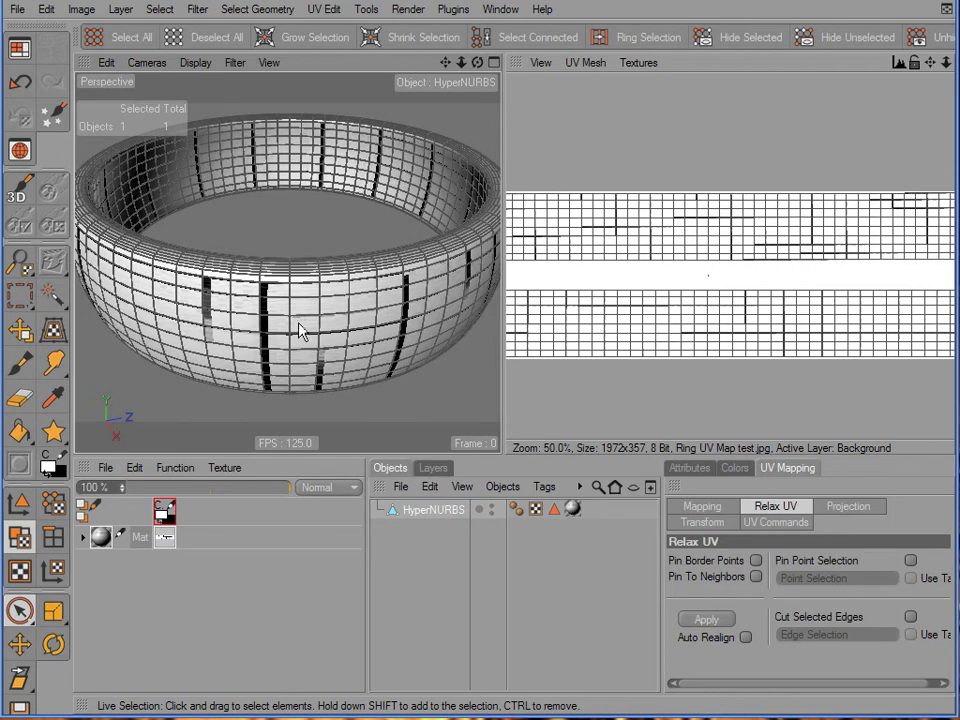
pyautogui.keyDown('alt'); pyautogui.moveTo(302, 324); pyautogui.dragTo(305, 325); pyautogui.keyUp('alt')
pyautogui.keyDown('alt'); pyautogui.moveTo(303, 318); pyautogui.dragTo(321, 287, button='right'); pyautogui.keyUp('alt')
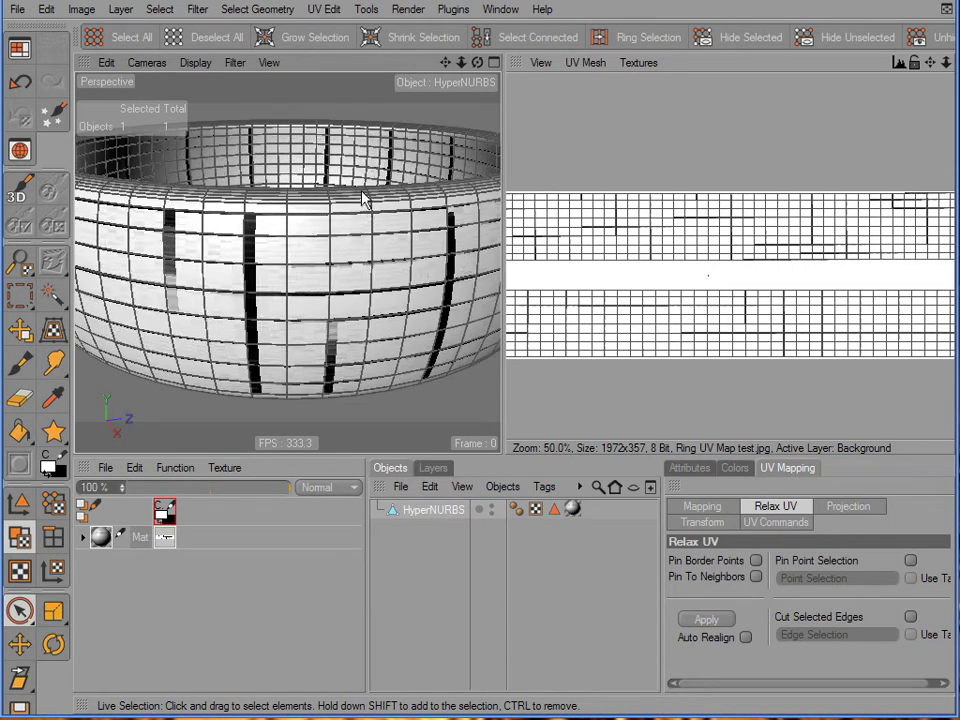
pyautogui.moveTo(377, 208)
pyautogui.mouseDown()
pyautogui.moveTo(332, 199)
pyautogui.moveTo(180, 203)
pyautogui.moveTo(180, 214)
pyautogui.moveTo(171, 199)
pyautogui.moveTo(368, 210)
pyautogui.mouseUp()
# Select the tiny UV island between the two grid strips to highlight the matching polygons on the ring.
pyautogui.click(706, 281)
pyautogui.moveTo(707, 280); pyautogui.dragTo(706, 277)
pyautogui.click(706, 283)
# Select a group of UV polygons in both grid strips and expand the selection to all connected polygons.
pyautogui.scroll(3, 733, 298)
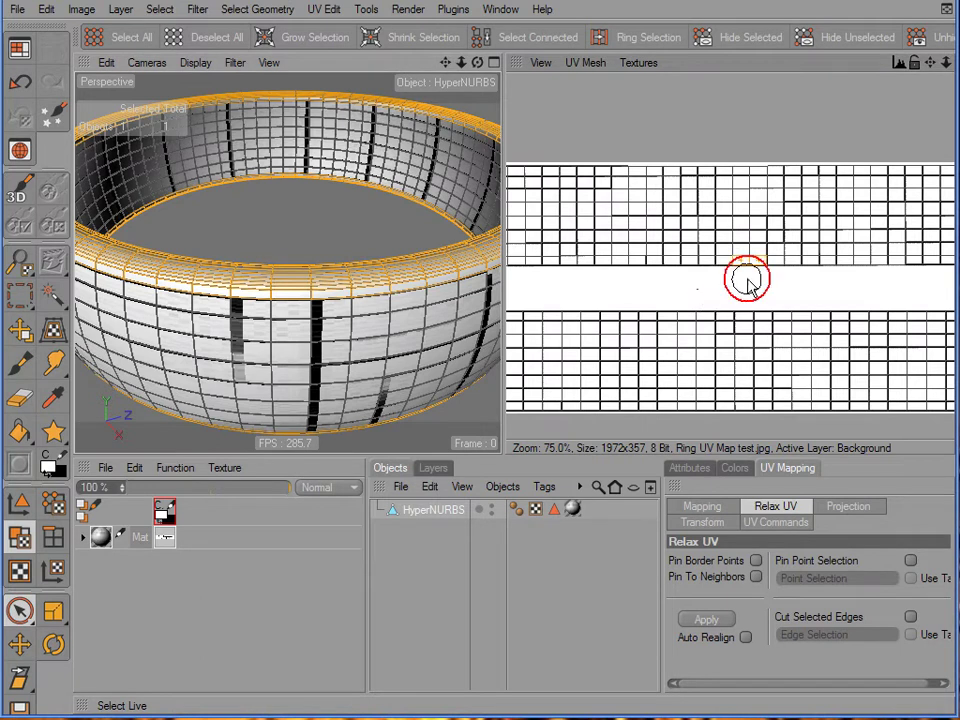
pyautogui.moveTo(746, 274)
pyautogui.mouseDown()
pyautogui.moveTo(756, 141)
pyautogui.moveTo(752, 388)
pyautogui.mouseUp()
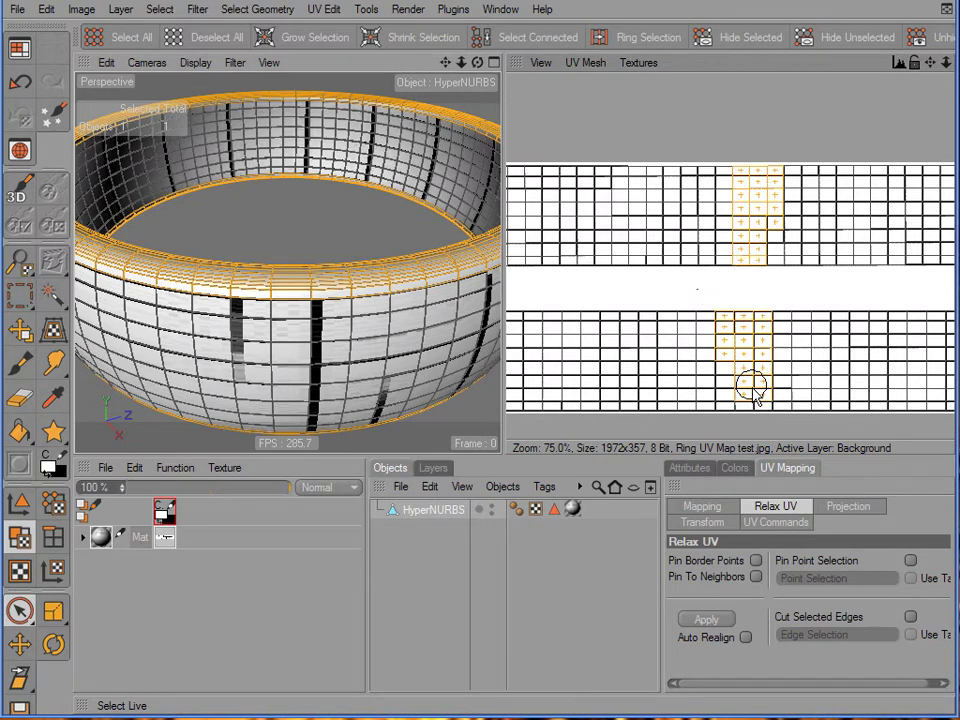
pyautogui.click(516, 42)
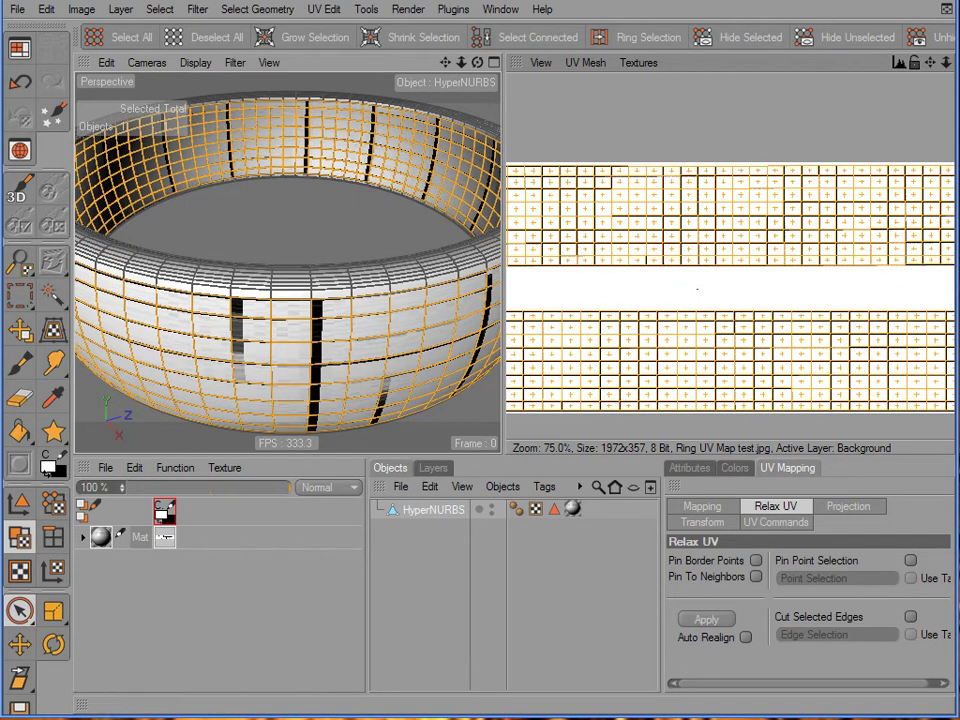
# Quit Cinema 4D without saving Ring.c4d and switch to Ring UV Map test.jpg in Photoshop.
pyautogui.hotkey('alt', 'Tab')
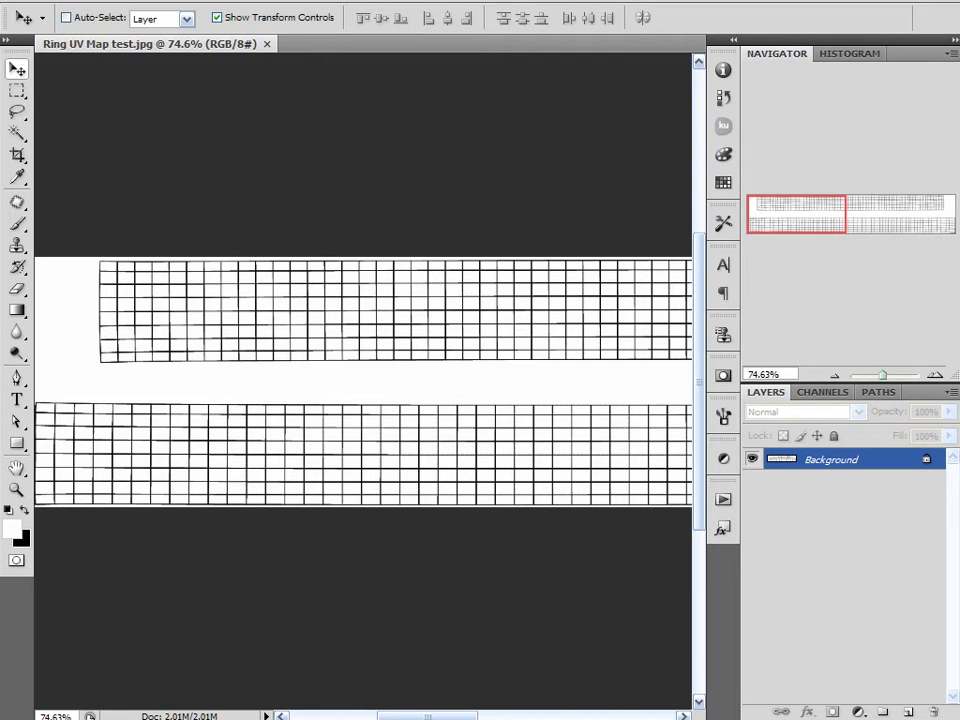
pyautogui.hotkey('alt', 'Tab')
pyautogui.hotkey('alt', 'F4')
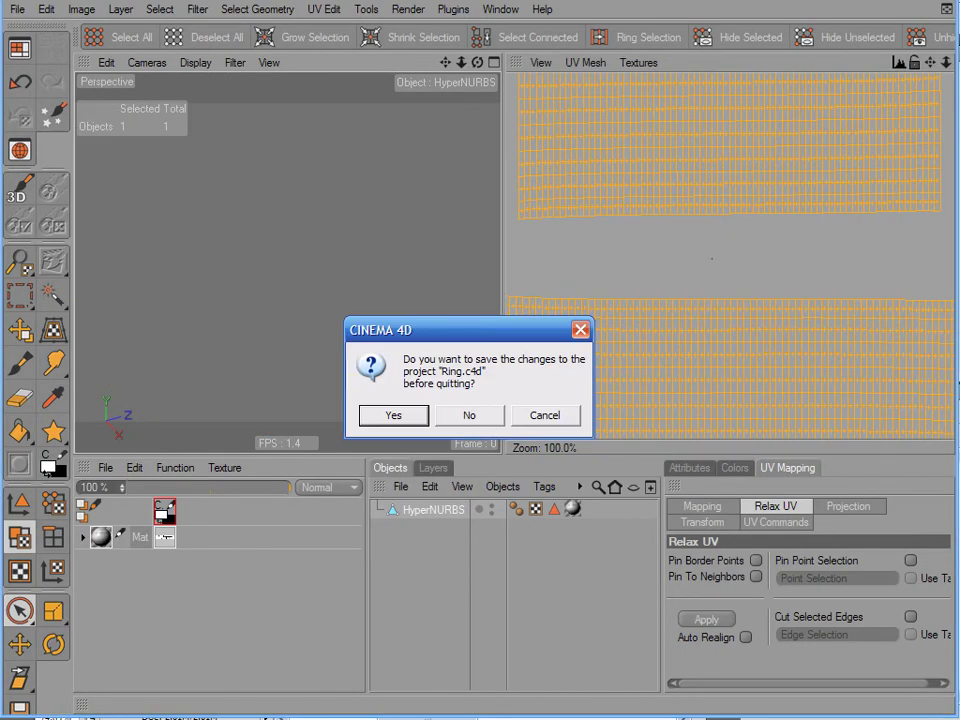
pyautogui.click(490, 414)
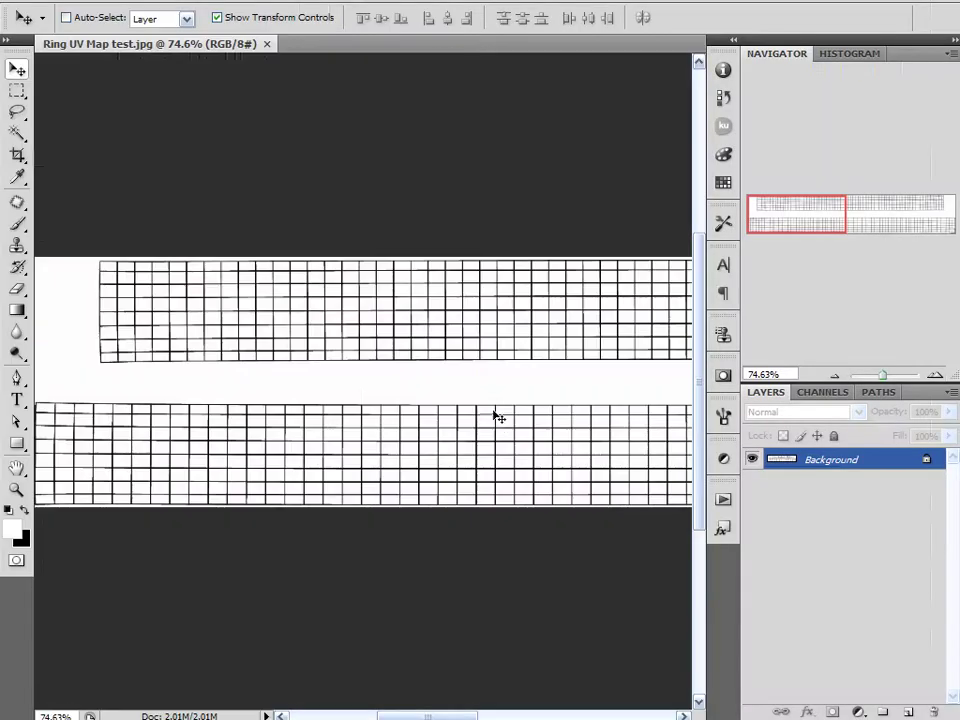
# Add black Tengwar Cursive placeholder text starting "ghdfklaodscn589p adsnbasdfklasdfys" and place it along the lower grid strip.
pyautogui.keyDown('alt'); pyautogui.scroll(-5, 468, 402); pyautogui.keyUp('alt')
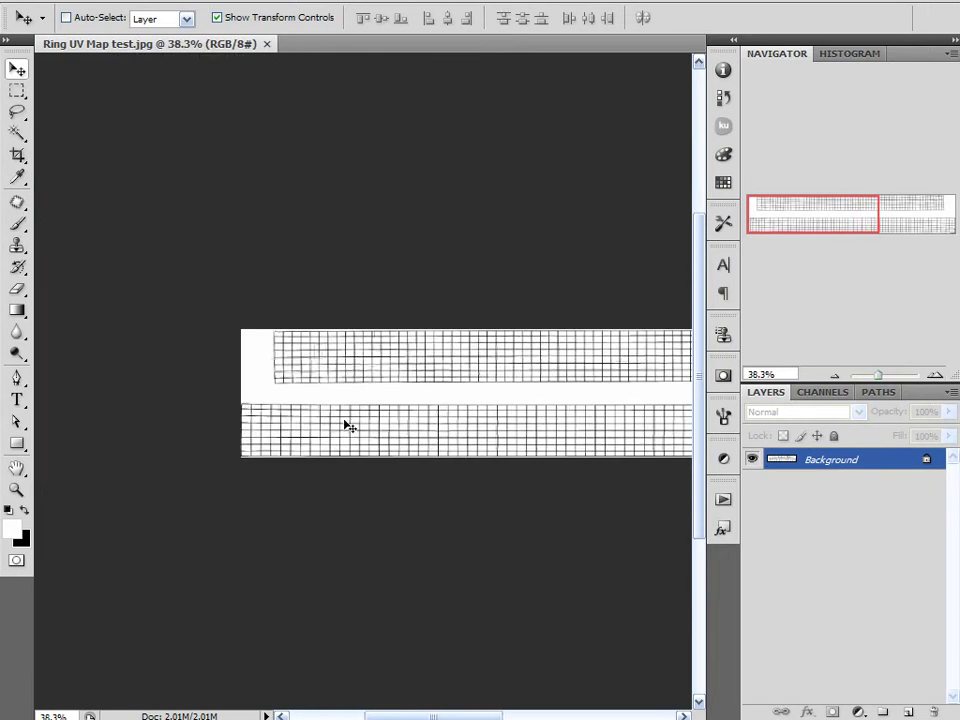
pyautogui.keyDown('alt'); pyautogui.scroll(6, 360, 418); pyautogui.keyUp('alt')
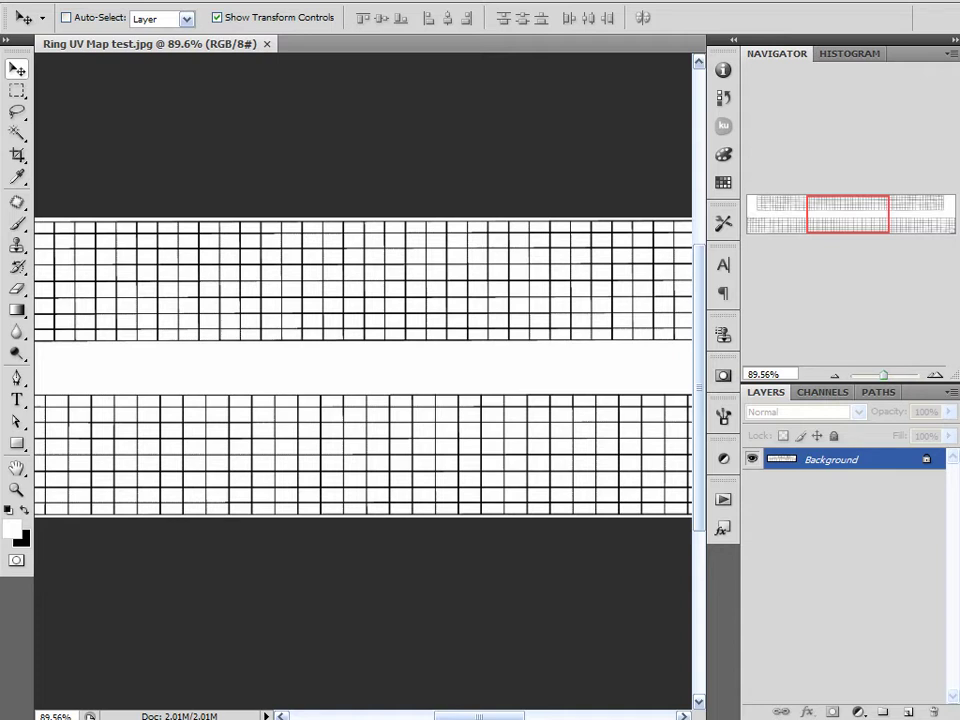
pyautogui.press('t')
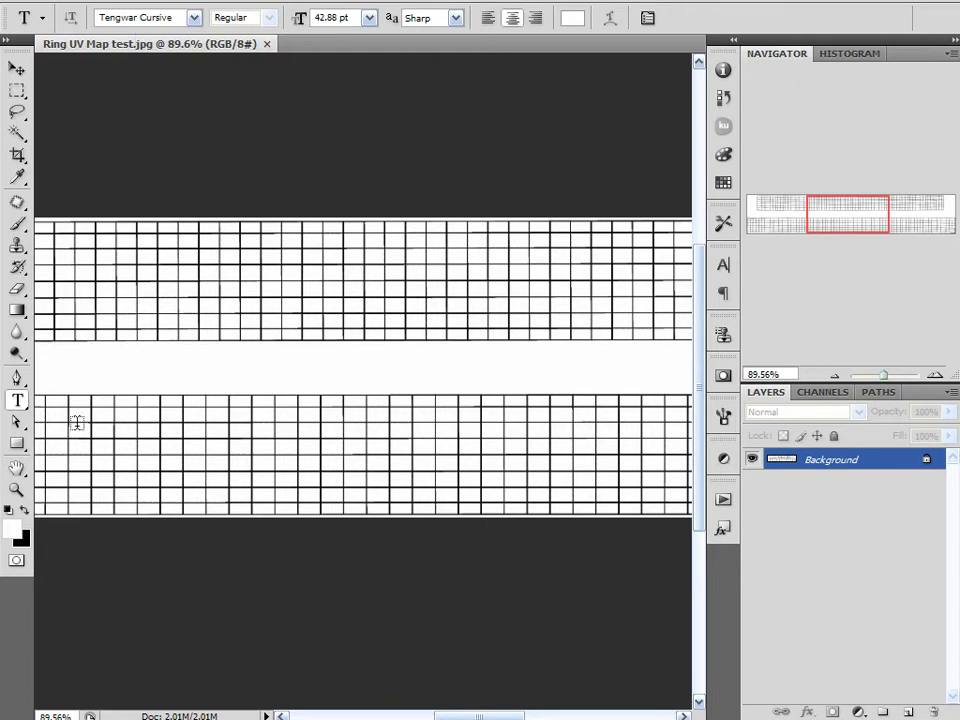
pyautogui.click(26, 512)
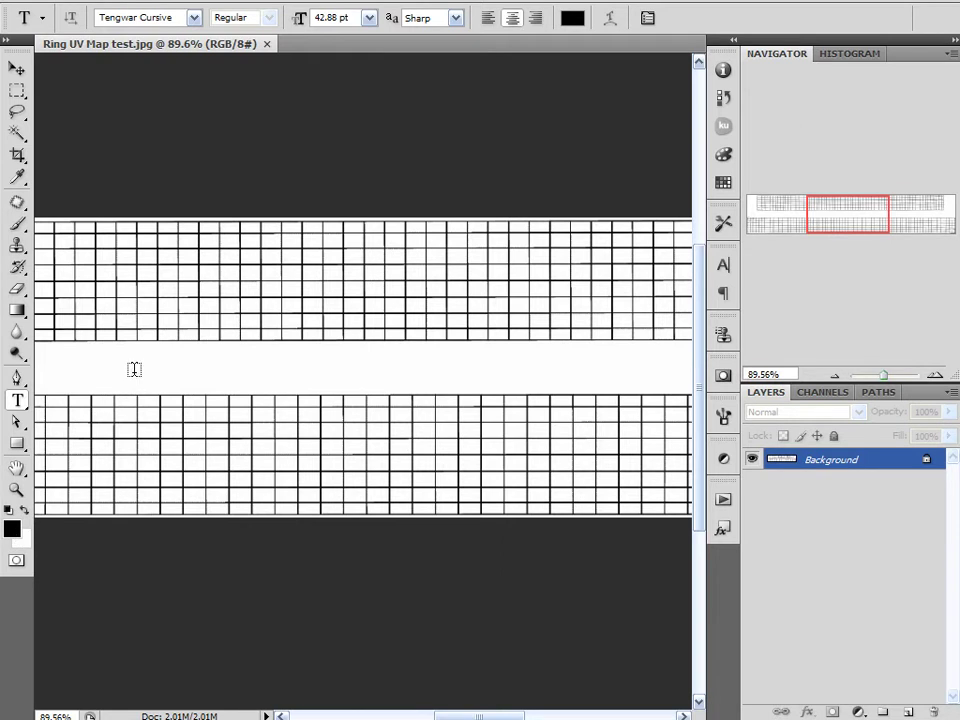
pyautogui.click(215, 374)
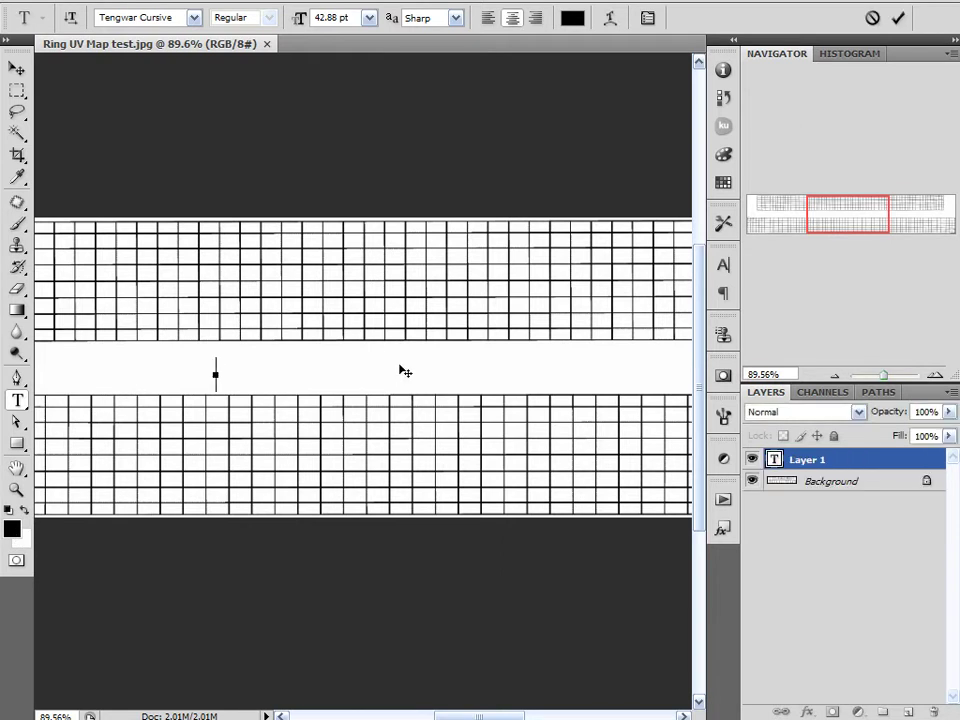
pyautogui.write('hgdfjsdfsdf')
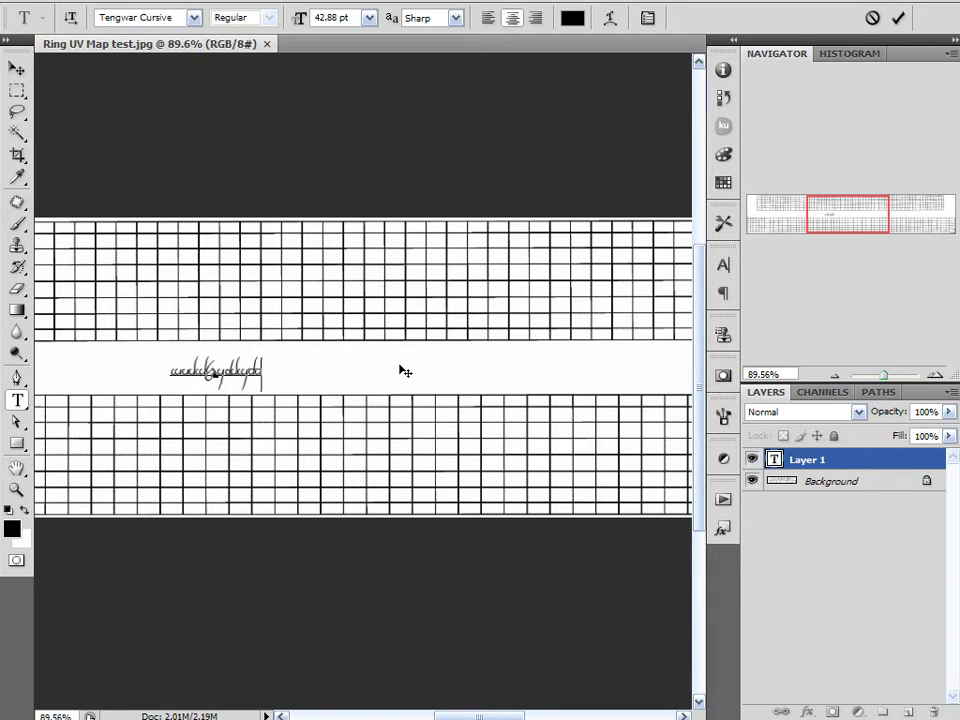
pyautogui.write('ul sdfjsdfhsdfjsdf')
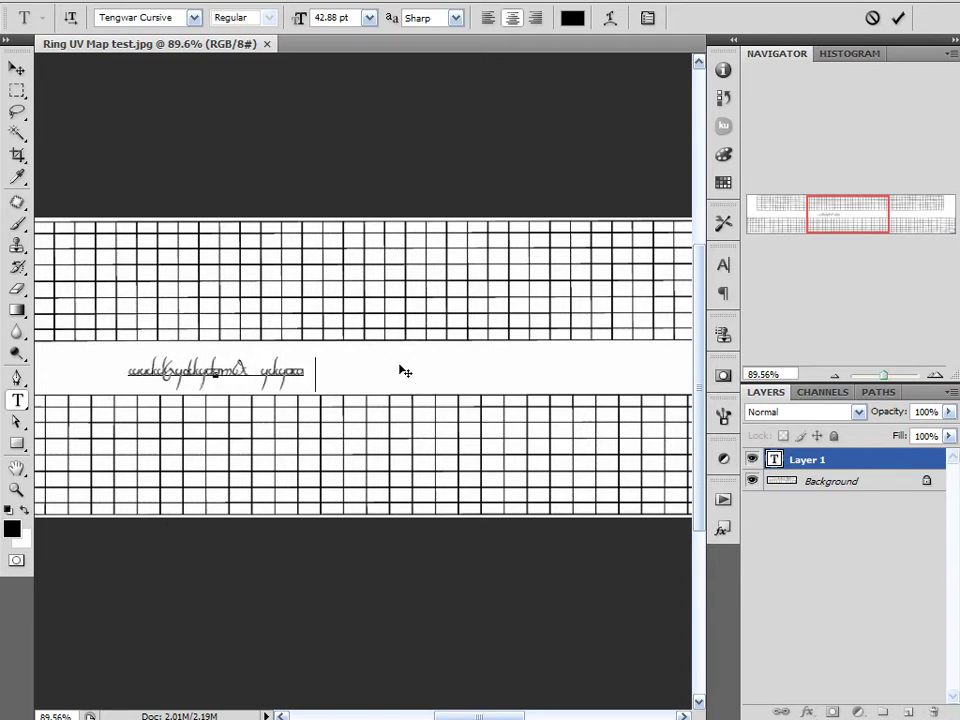
pyautogui.write(' asdfsdfsdf')
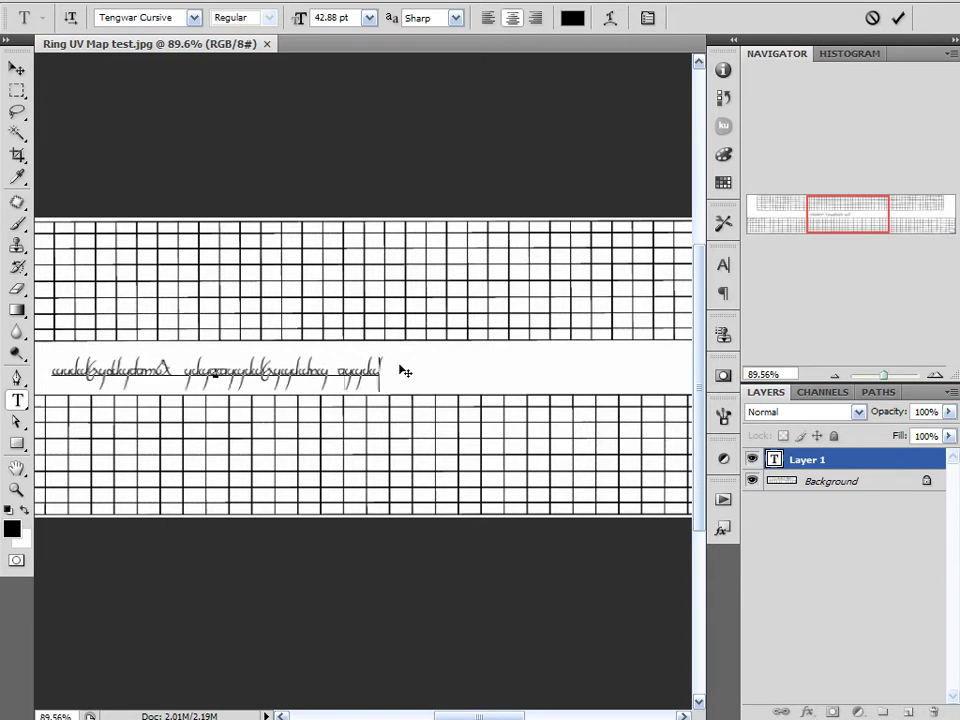
pyautogui.write(' dgdfjerer')
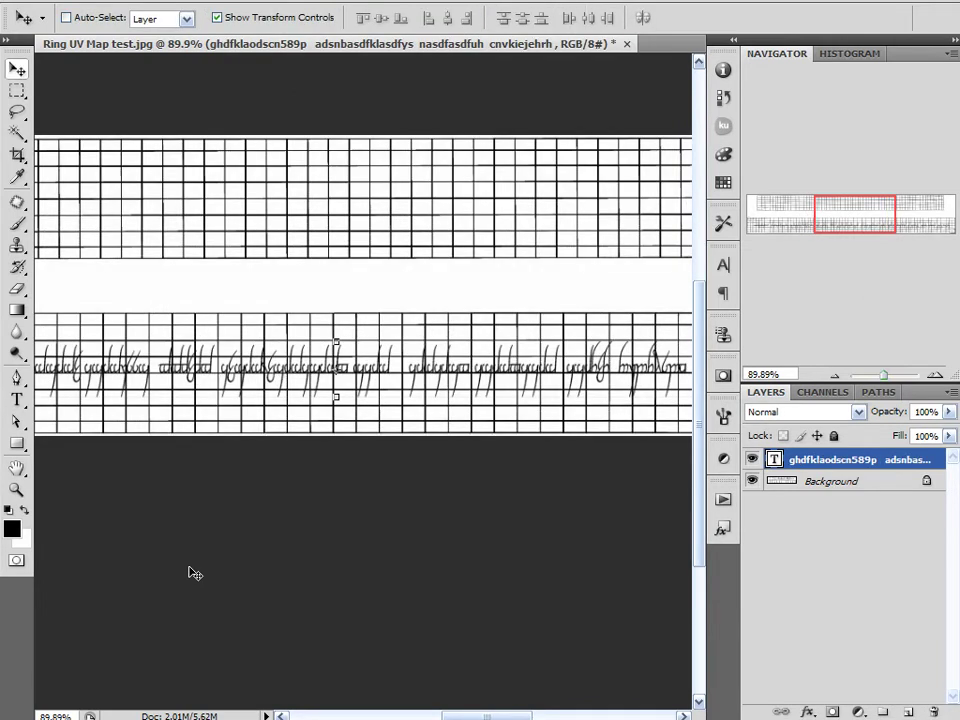
# Stretch the text line slightly taller within the lower grid strip and apply the transform.
pyautogui.keyDown('alt'); pyautogui.scroll(5, 364, 392); pyautogui.keyUp('alt')
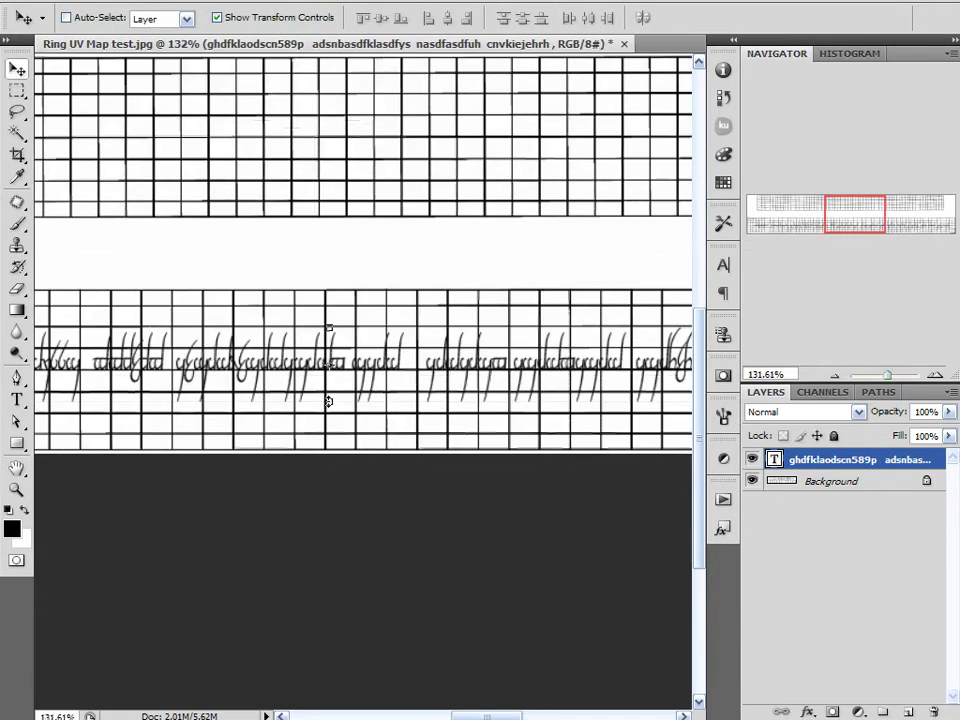
pyautogui.moveTo(331, 266)
pyautogui.mouseDown()
pyautogui.moveTo(332, 249)
pyautogui.moveTo(337, 258)
pyautogui.mouseUp()
pyautogui.moveTo(335, 405); pyautogui.dragTo(334, 419)
pyautogui.click(897, 17)
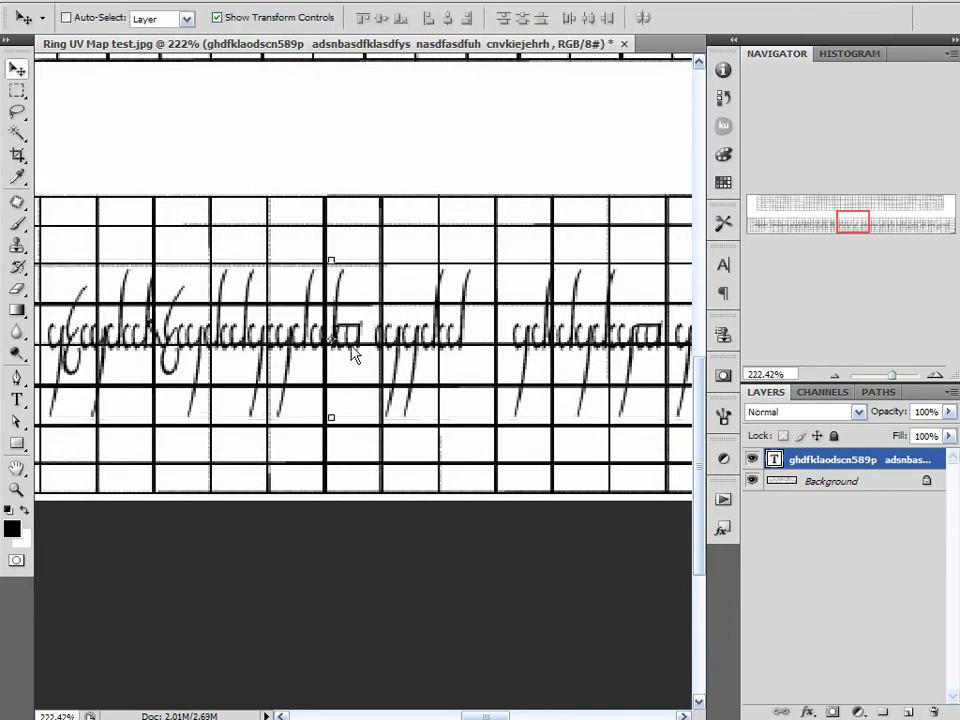
# Move the text line so its end meets the image's right edge and it is vertically centred on the lower strip.
pyautogui.keyDown('alt'); pyautogui.scroll(-6, 350, 350); pyautogui.keyUp('alt')
pyautogui.keyDown('alt'); pyautogui.scroll(-4, 345, 360); pyautogui.keyUp('alt')
pyautogui.keyDown('alt'); pyautogui.scroll(3, 340, 430); pyautogui.keyUp('alt')
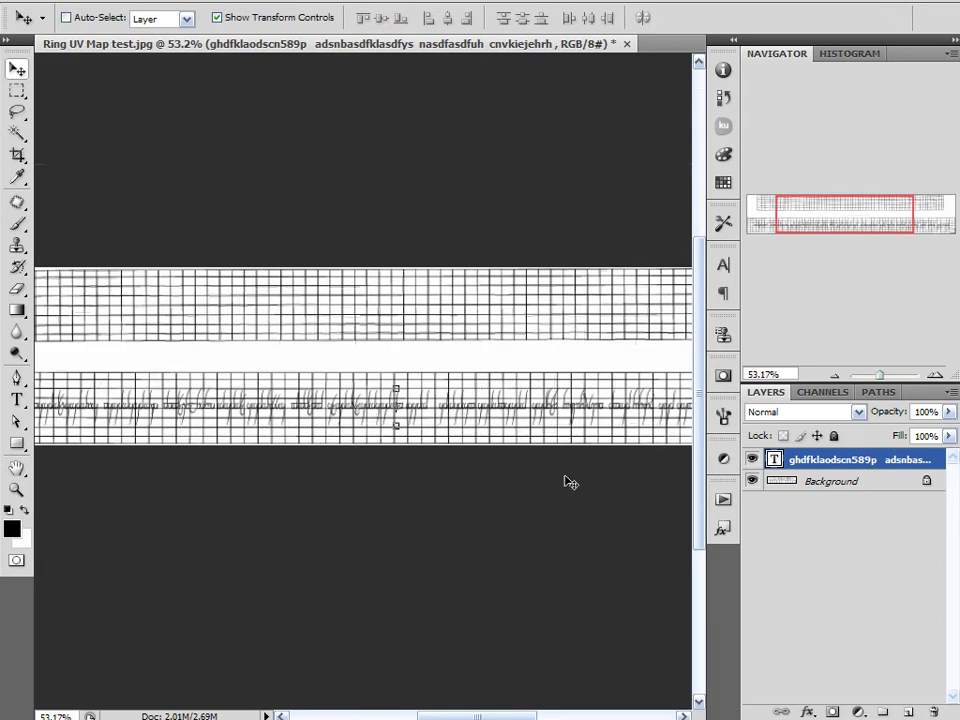
pyautogui.moveTo(506, 491); pyautogui.dragTo(268, 407)
pyautogui.keyDown('alt'); pyautogui.scroll(5, 476, 431); pyautogui.keyUp('alt')
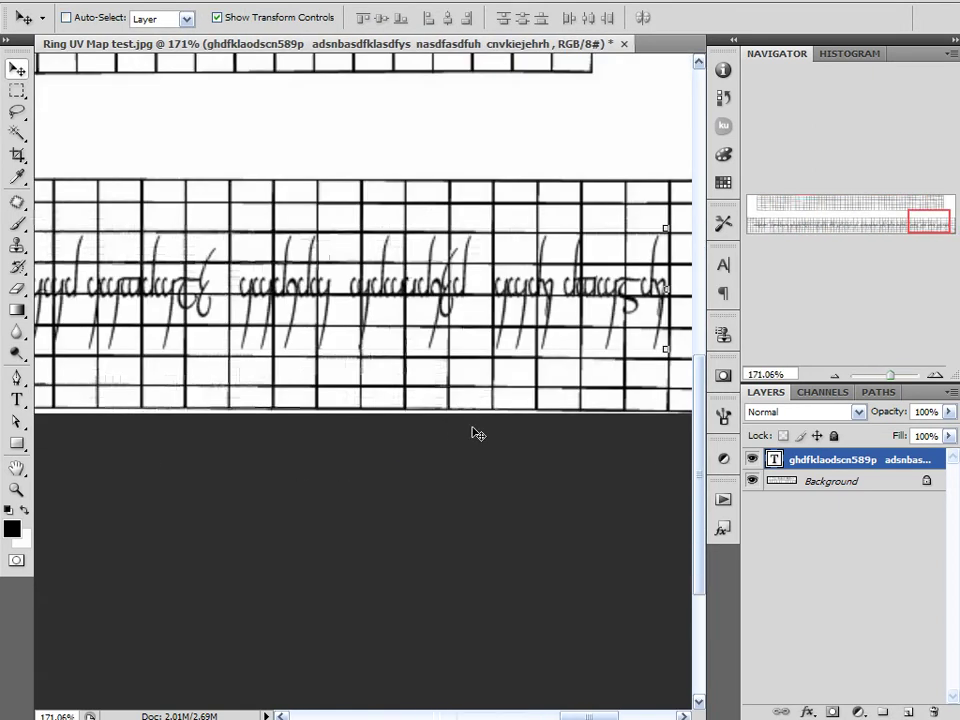
pyautogui.moveTo(476, 431); pyautogui.dragTo(306, 498)
pyautogui.moveTo(375, 350); pyautogui.dragTo(455, 352)
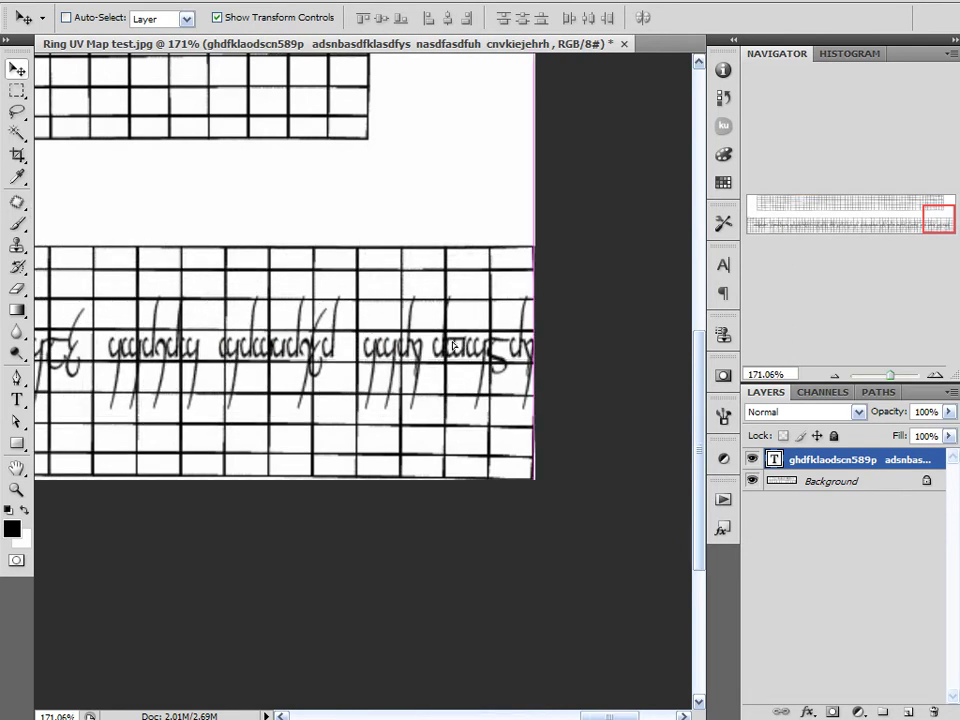
pyautogui.moveTo(455, 353); pyautogui.dragTo(455, 358)
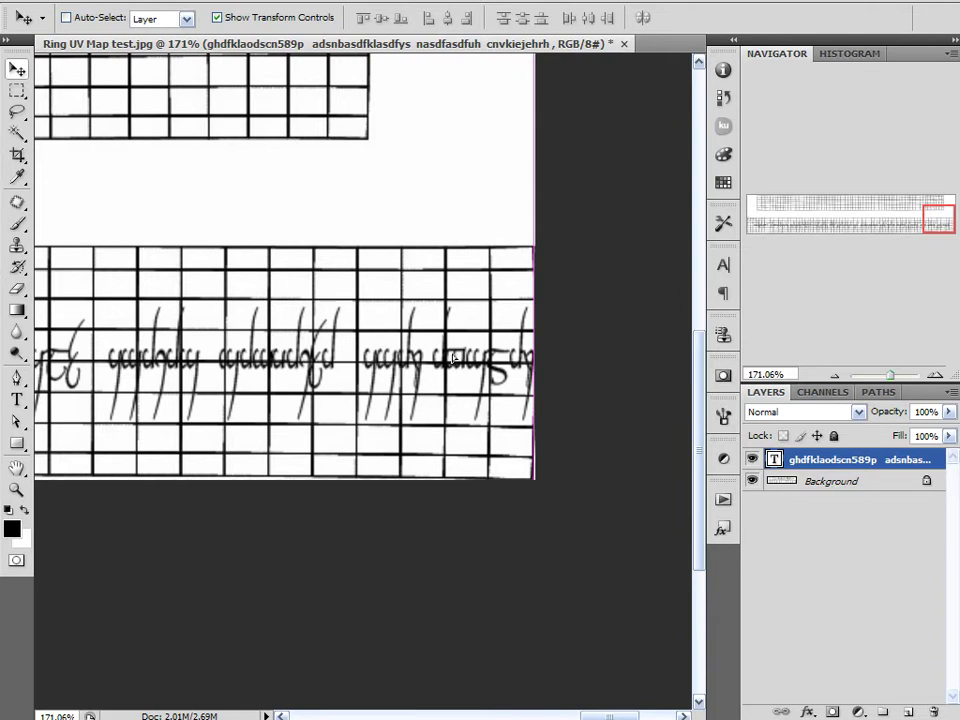
# Stretch the text line to 105.9% width so it starts just inside the lower strip's left edge, then deselect its layer.
pyautogui.moveTo(167, 632); pyautogui.dragTo(959, 620)
pyautogui.moveTo(297, 560); pyautogui.dragTo(795, 598)
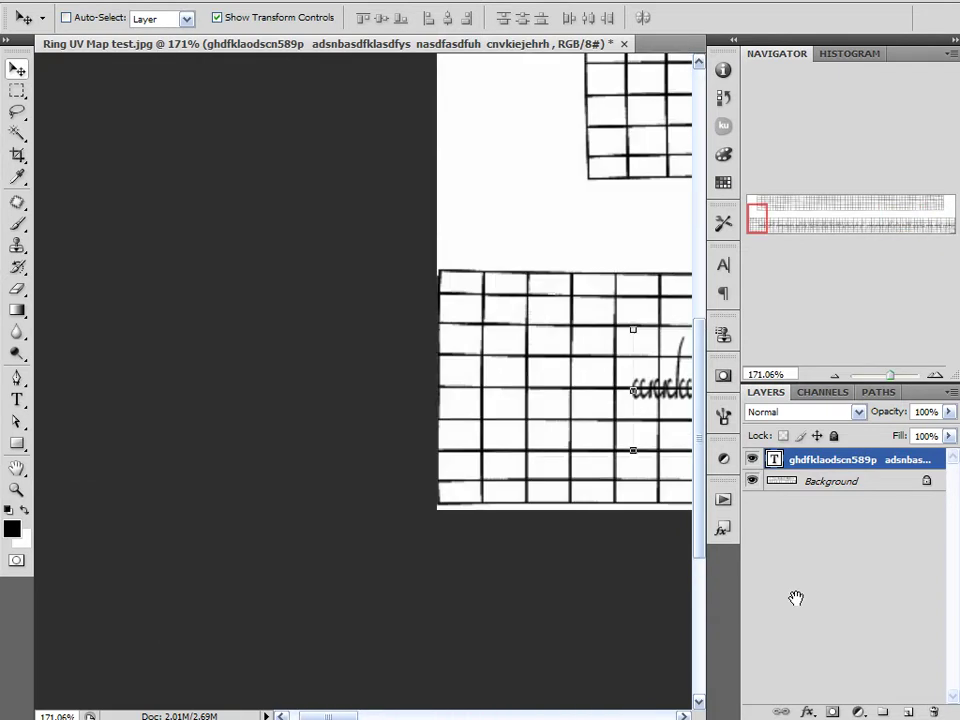
pyautogui.moveTo(637, 572); pyautogui.dragTo(244, 516)
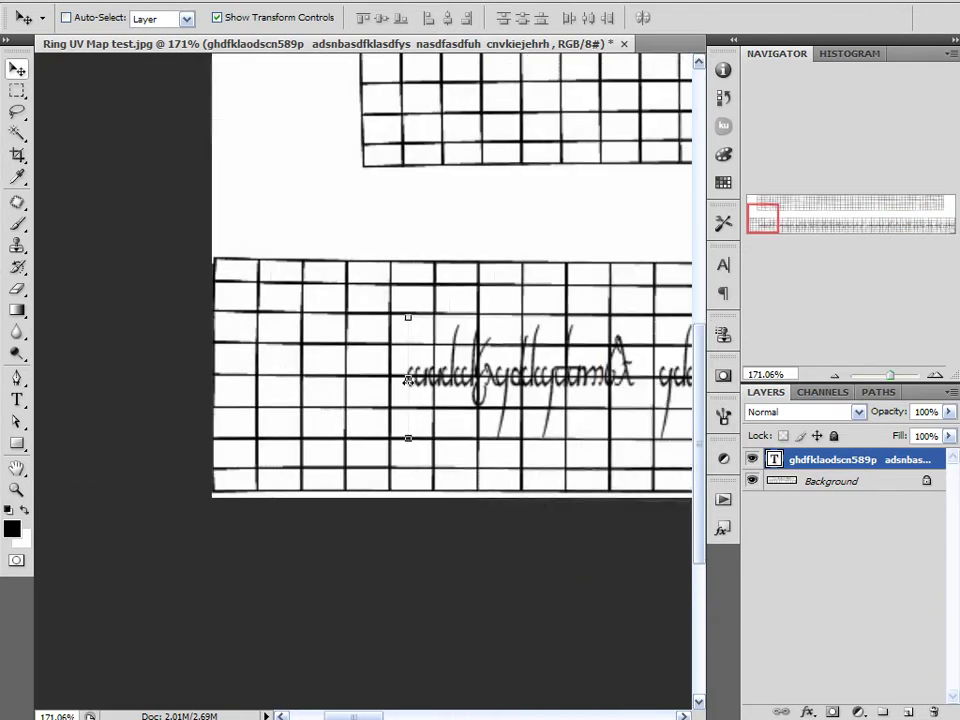
pyautogui.moveTo(396, 394); pyautogui.dragTo(228, 364)
pyautogui.moveTo(565, 528); pyautogui.dragTo(343, 521)
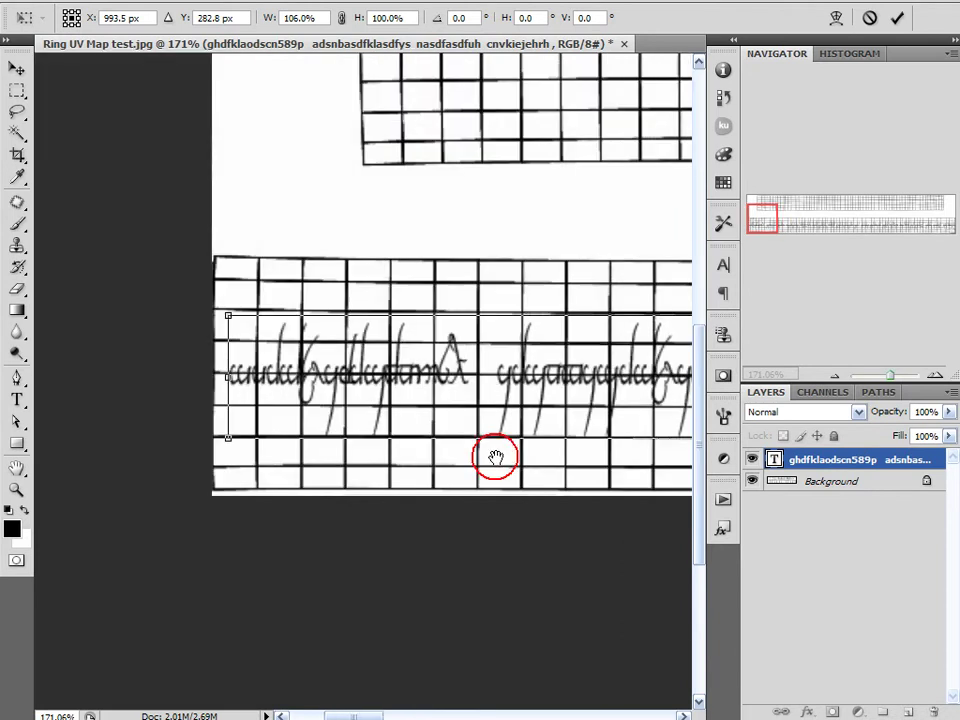
pyautogui.moveTo(496, 457); pyautogui.dragTo(510, 456)
pyautogui.moveTo(244, 378); pyautogui.dragTo(248, 378)
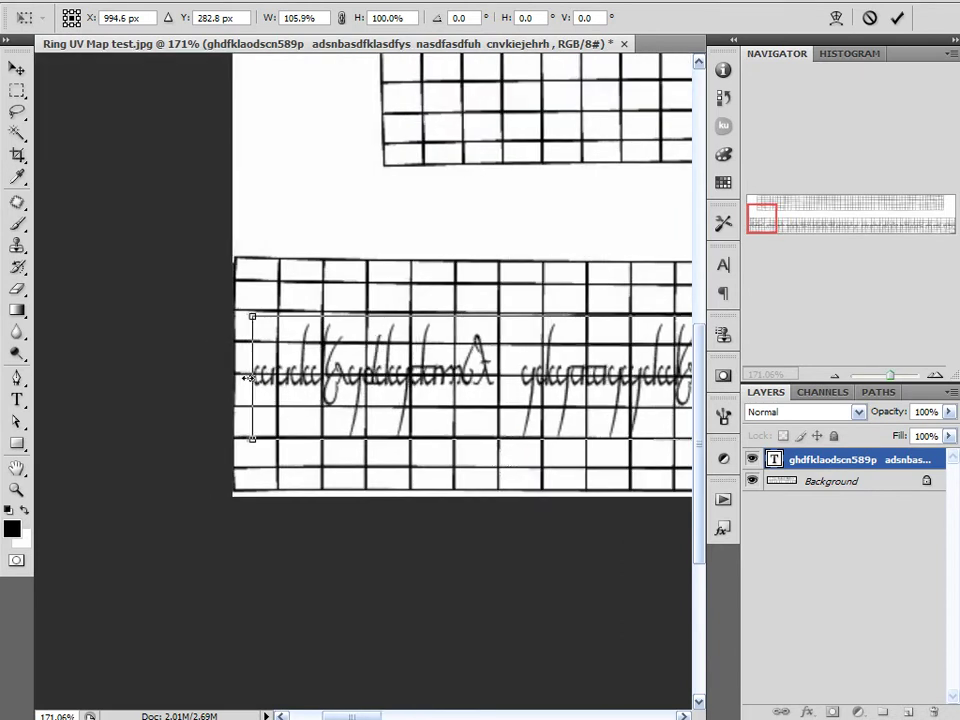
pyautogui.click(897, 18)
pyautogui.click(778, 589)
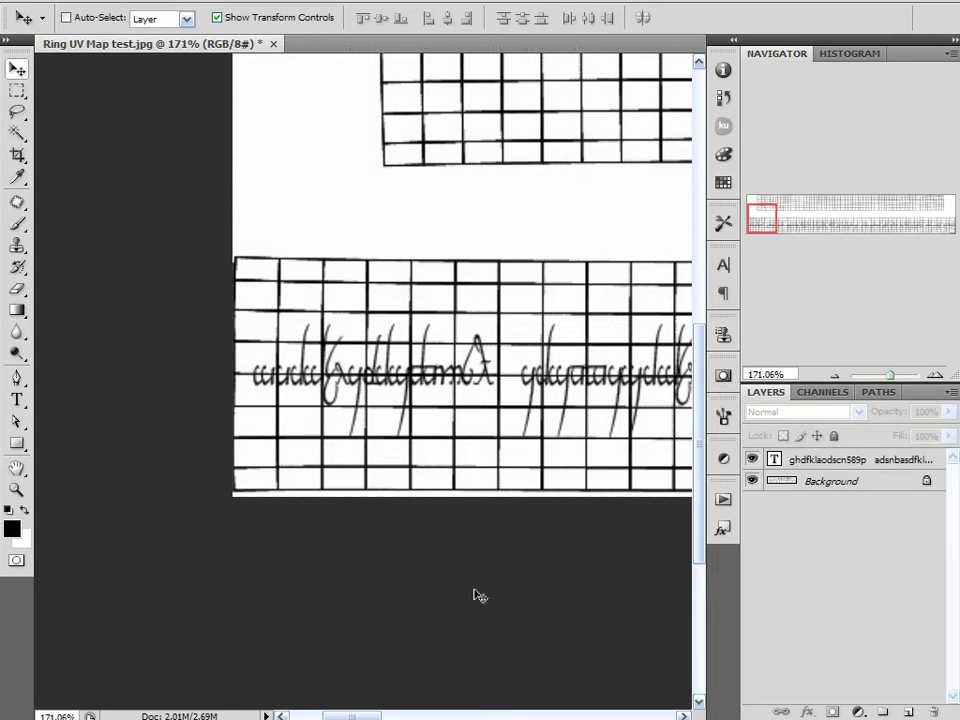
# Check both ends of the lower text line, then duplicate its layer and move the copy onto the upper grid strip.
pyautogui.moveTo(480, 596); pyautogui.dragTo(358, 579)
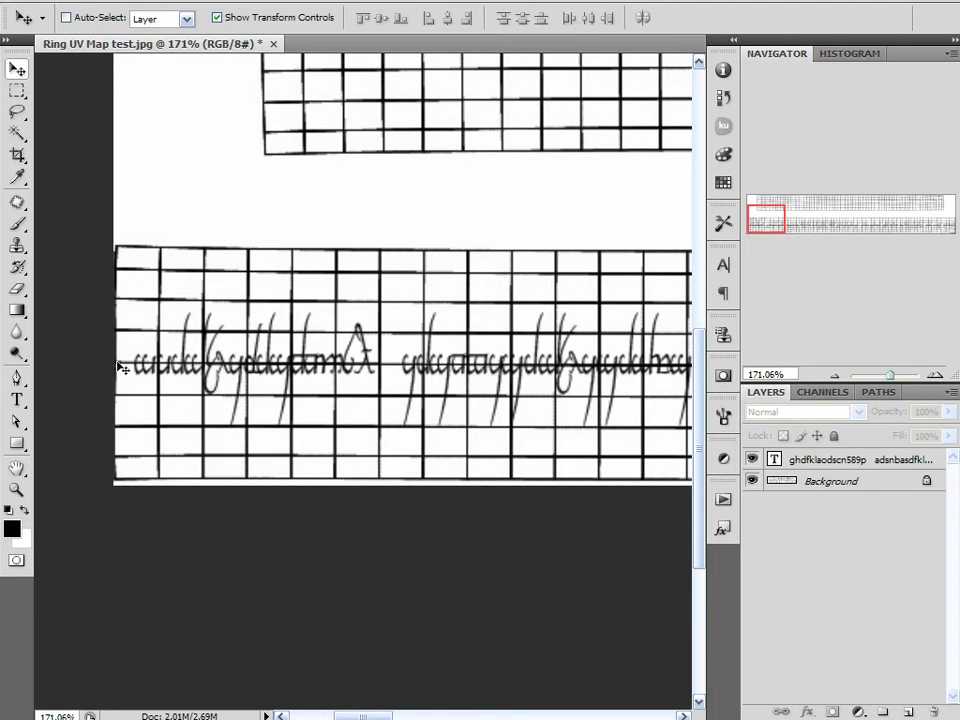
pyautogui.moveTo(540, 579); pyautogui.dragTo(276, 516)
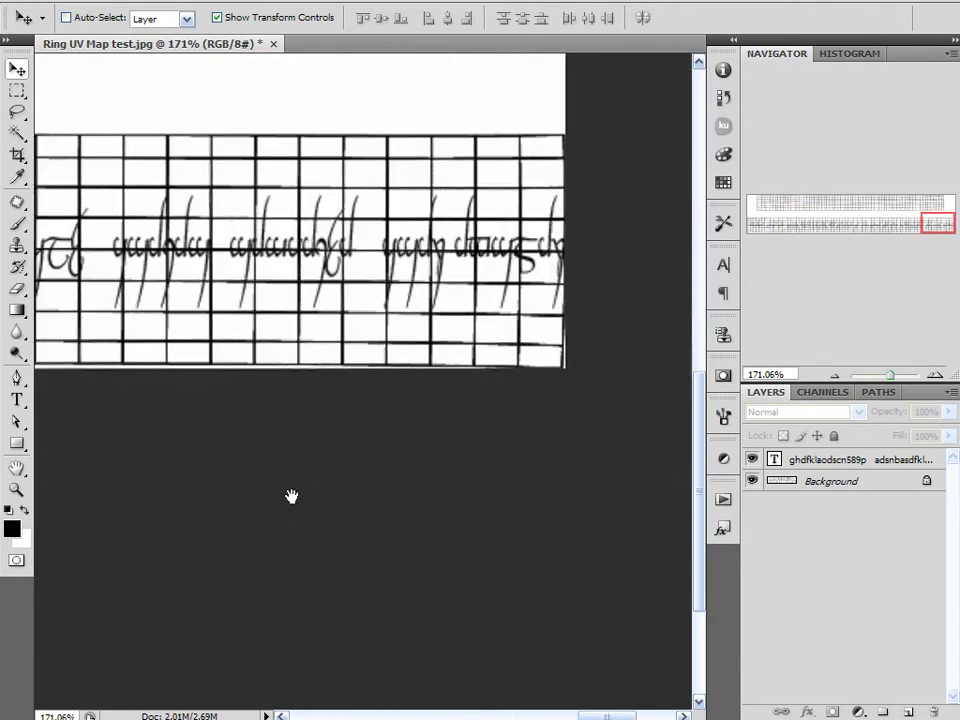
pyautogui.moveTo(269, 496); pyautogui.dragTo(290, 596)
pyautogui.moveTo(916, 468); pyautogui.dragTo(908, 712)
pyautogui.moveTo(405, 413); pyautogui.dragTo(392, 129)
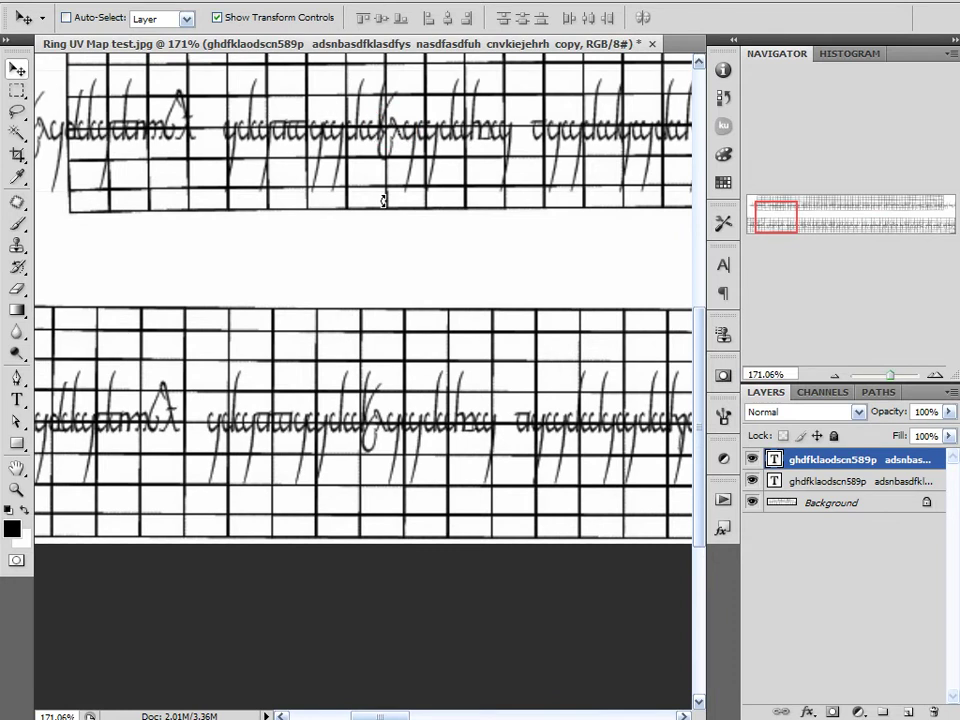
# Shift the copied text line so it starts at the upper strip's left edge and sits vertically centred on the grid.
pyautogui.click(370, 250)
pyautogui.moveTo(285, 251); pyautogui.dragTo(467, 435)
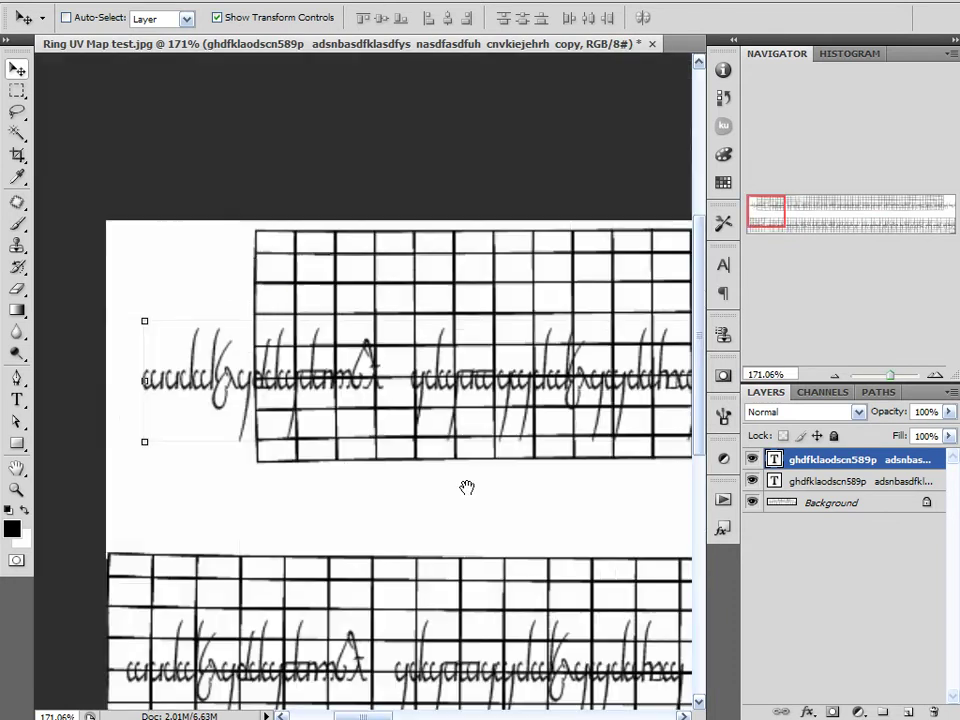
pyautogui.moveTo(214, 391); pyautogui.dragTo(330, 352)
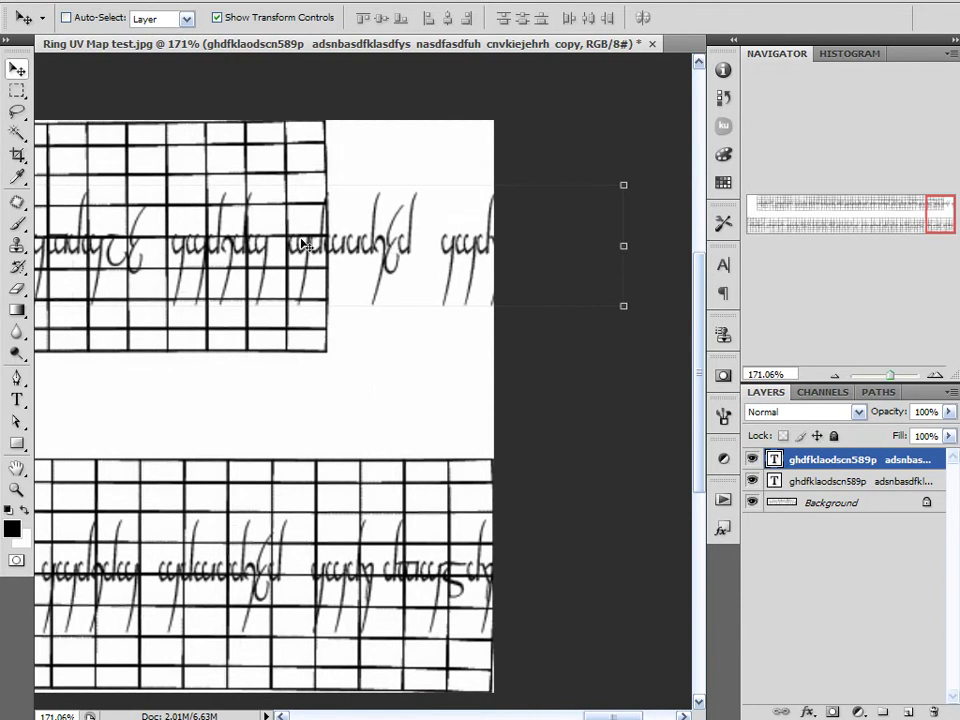
# Delete the surplus letters near the upper strip's right edge from the copied text line, keeping only its final few characters, and commit the edit.
pyautogui.click(291, 244)
pyautogui.doubleClick(775, 460)
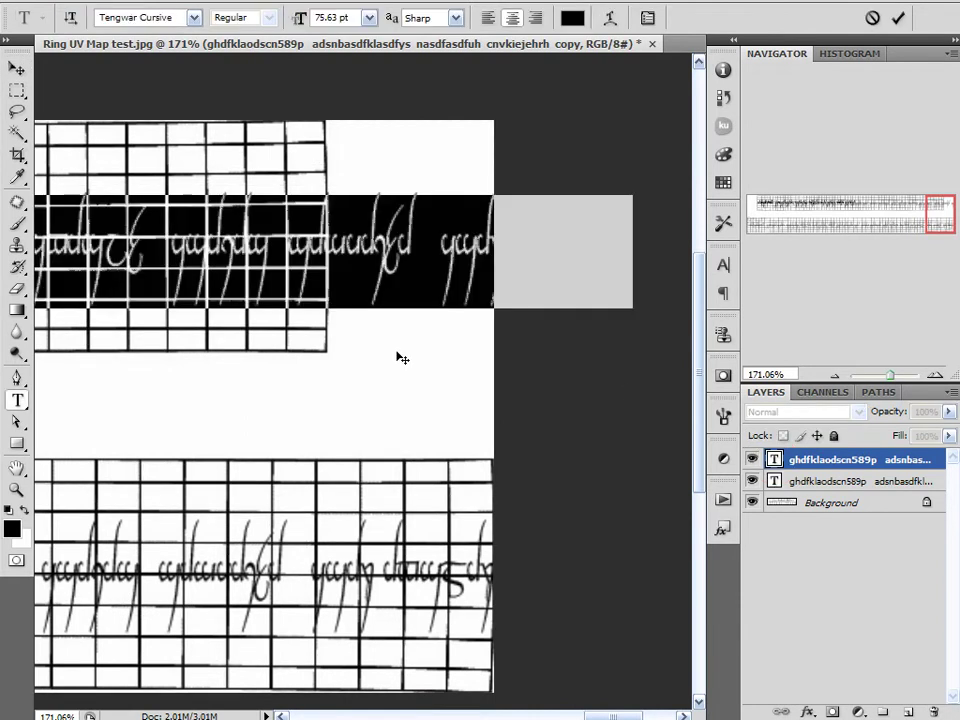
pyautogui.click(288, 268)
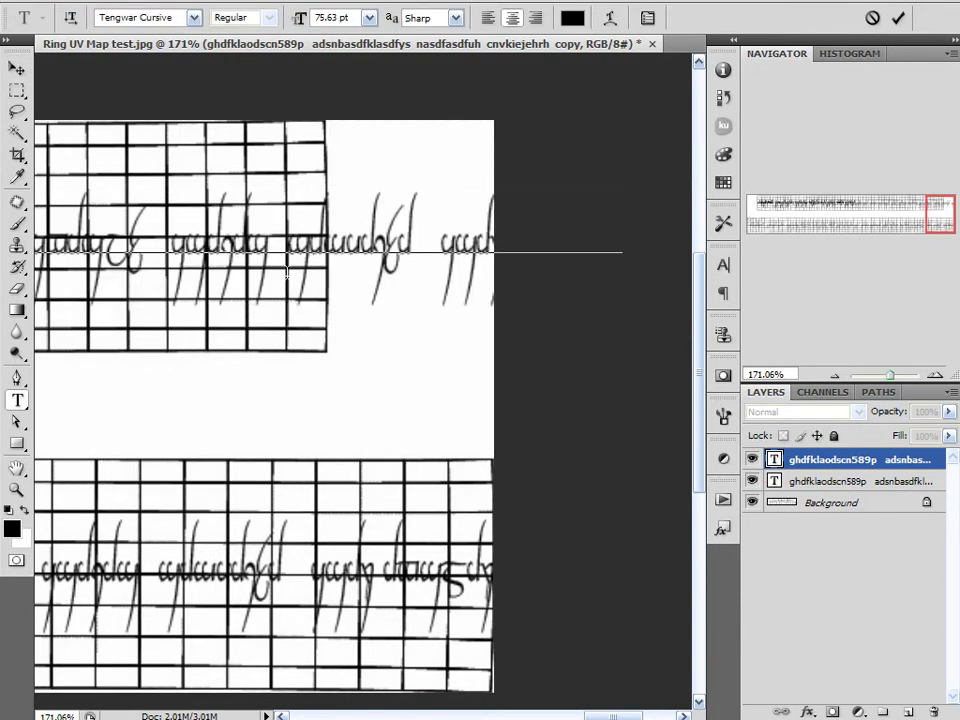
pyautogui.press('Right')
pyautogui.press('Delete')
pyautogui.press('Delete')
pyautogui.press('Delete')
pyautogui.press('Delete')
pyautogui.press('Delete')
pyautogui.press('Delete')
pyautogui.press('Delete')
pyautogui.press('Delete')
pyautogui.press('Delete')
pyautogui.press('Delete')
pyautogui.press('Delete')
pyautogui.press('Delete')
pyautogui.press('Delete')
pyautogui.press('Delete')
pyautogui.press('Delete')
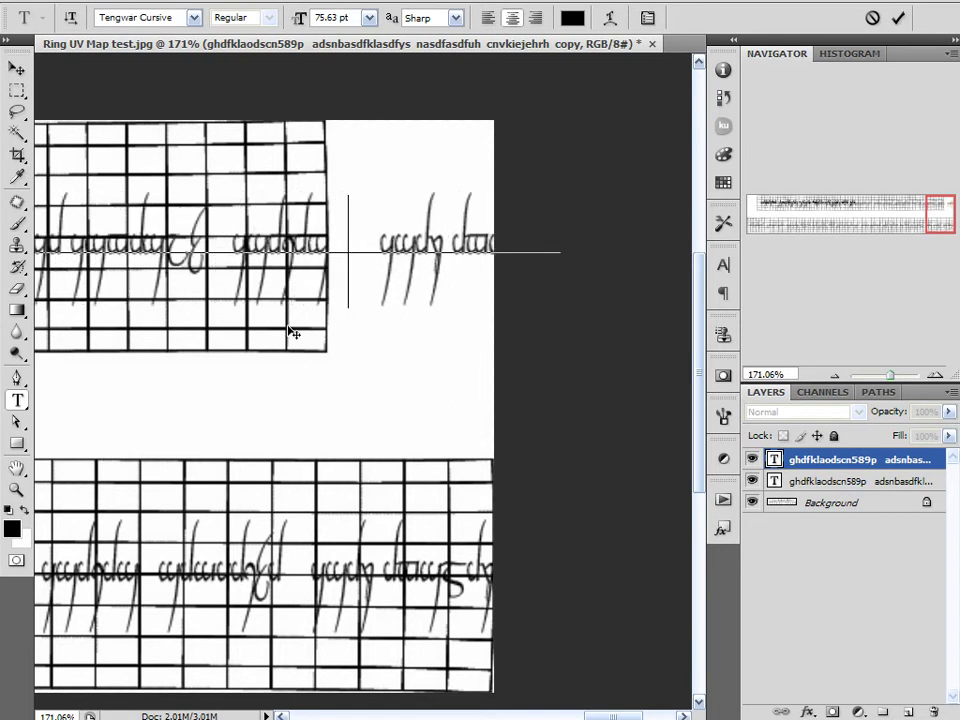
pyautogui.press('Delete')
pyautogui.press('Delete')
pyautogui.press('Delete')
pyautogui.press('Delete')
pyautogui.press('Delete')
pyautogui.press('Delete')
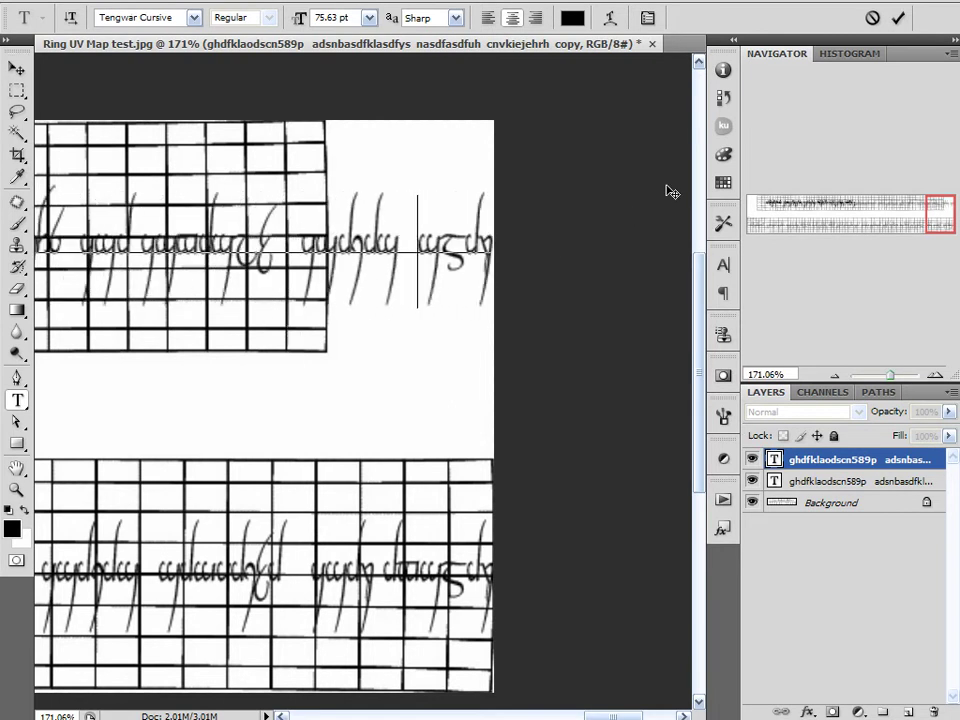
pyautogui.click(899, 20)
# Narrow the shortened upper text line so it ends inside the strip's right edge, then stretch it to 105.4% width to reach the left edge.
pyautogui.press('v')
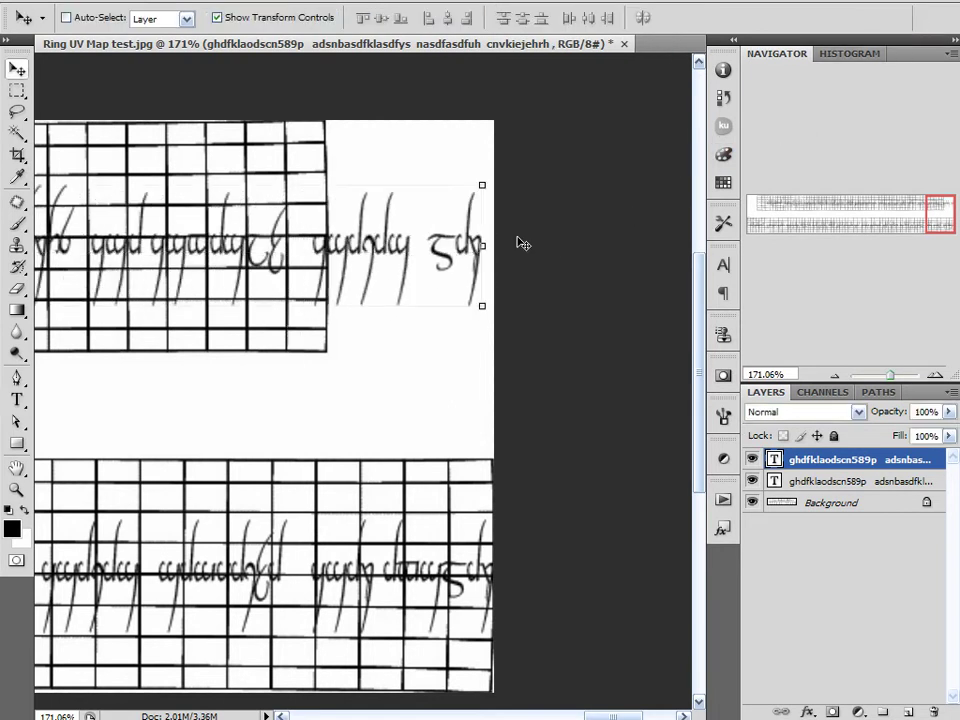
pyautogui.moveTo(484, 243); pyautogui.dragTo(289, 262)
pyautogui.click(897, 18)
pyautogui.moveTo(209, 370); pyautogui.dragTo(600, 392)
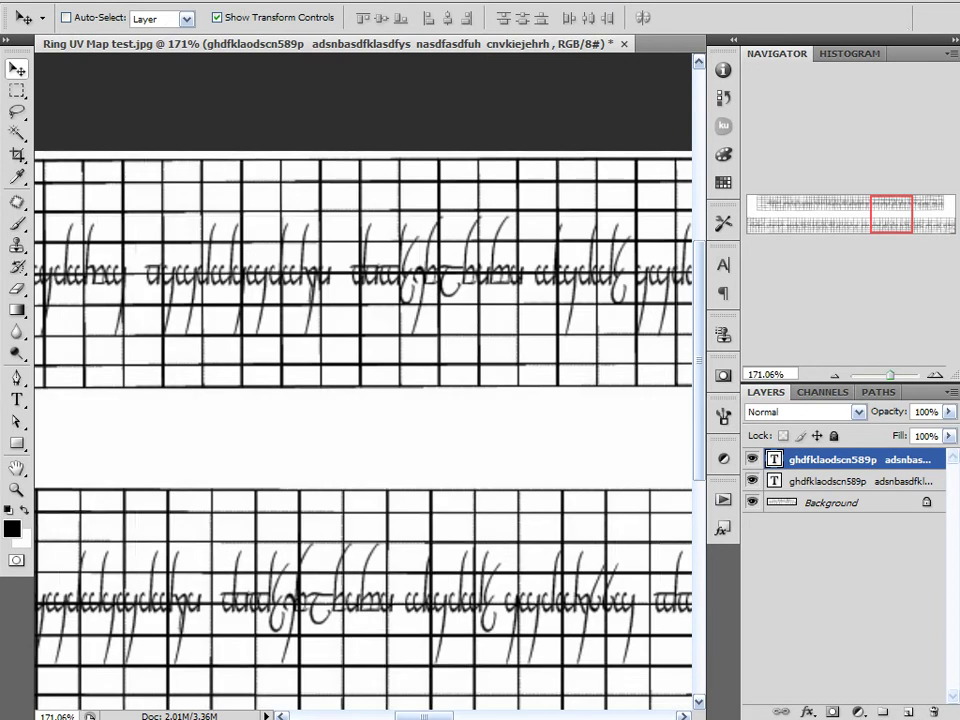
pyautogui.moveTo(333, 523); pyautogui.dragTo(690, 532)
pyautogui.moveTo(233, 395); pyautogui.dragTo(451, 376)
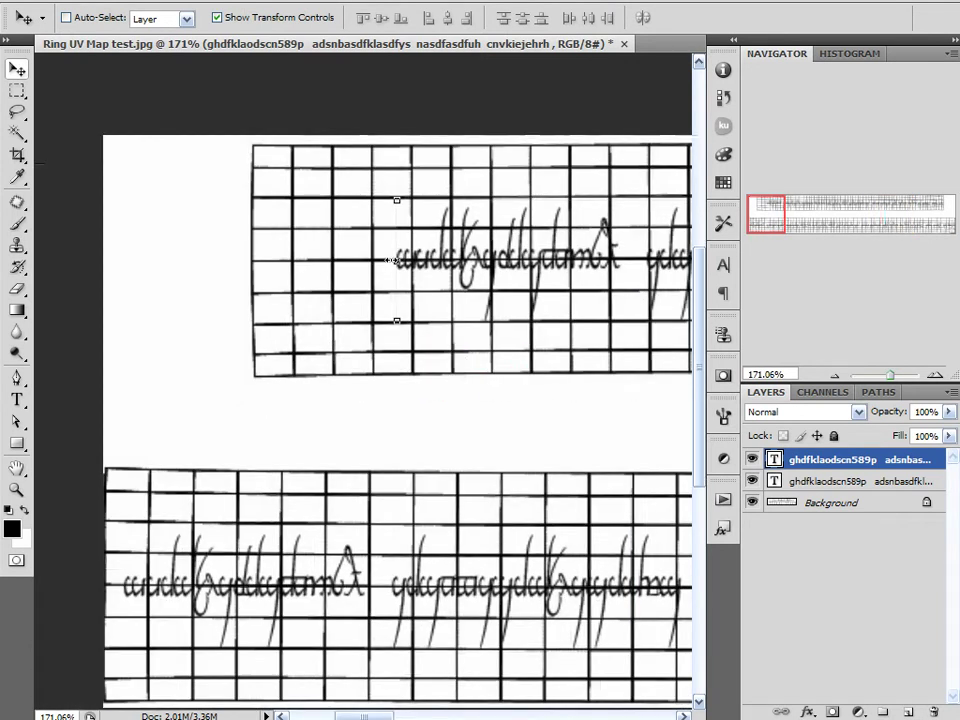
pyautogui.moveTo(391, 260); pyautogui.dragTo(250, 261)
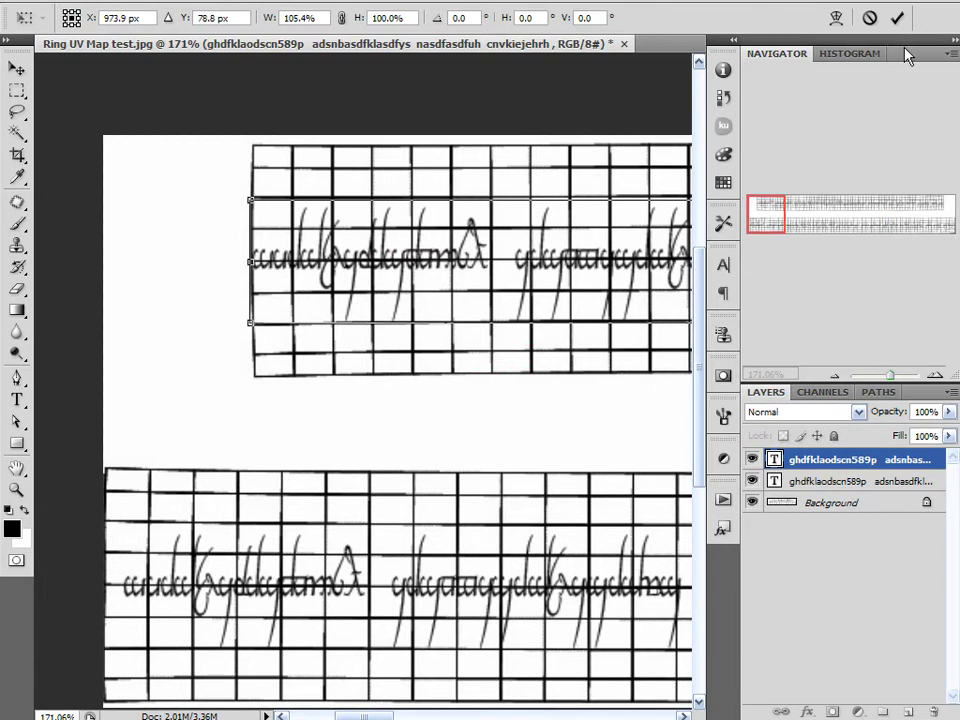
pyautogui.press('Return')
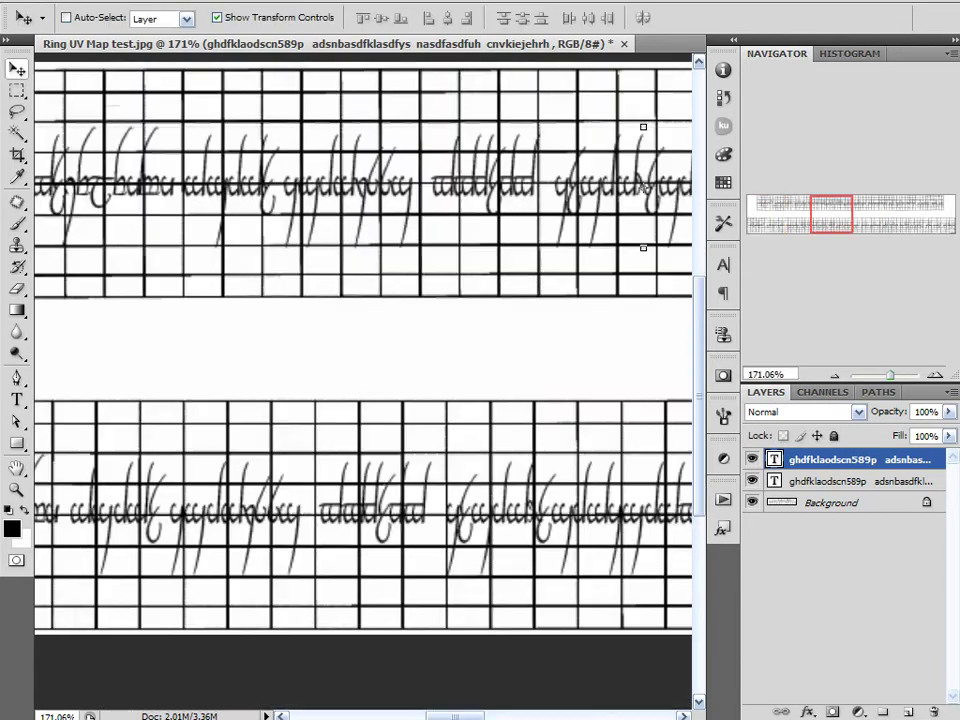
# Widen the upper text line slightly so its end sits closer to the upper strip's right edge.
pyautogui.scroll(-3, 208, 304)
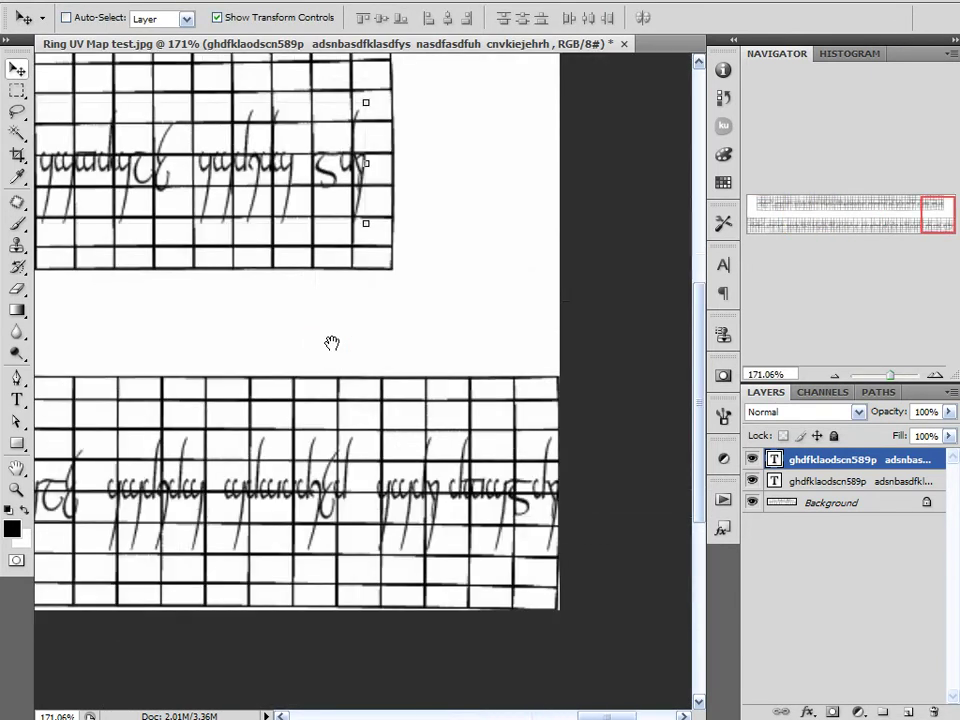
pyautogui.moveTo(332, 343); pyautogui.dragTo(411, 391)
pyautogui.moveTo(449, 211); pyautogui.dragTo(461, 209)
pyautogui.press('Return')
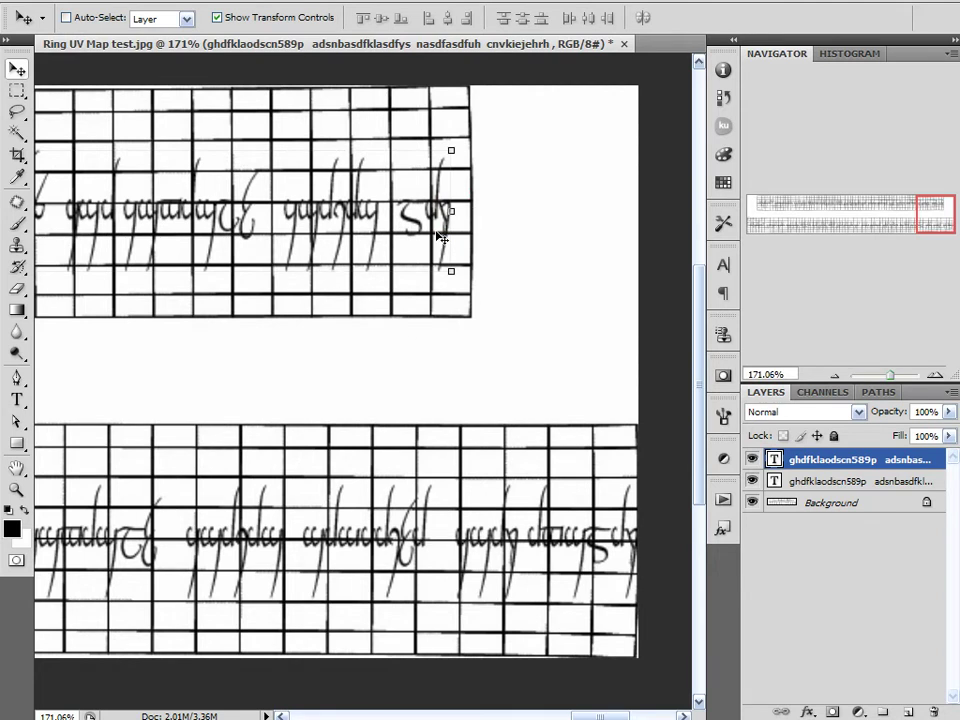
# Check both ends of the upper text line, then rotate it by 0.2° to follow the grid.
pyautogui.moveTo(231, 317); pyautogui.dragTo(782, 306)
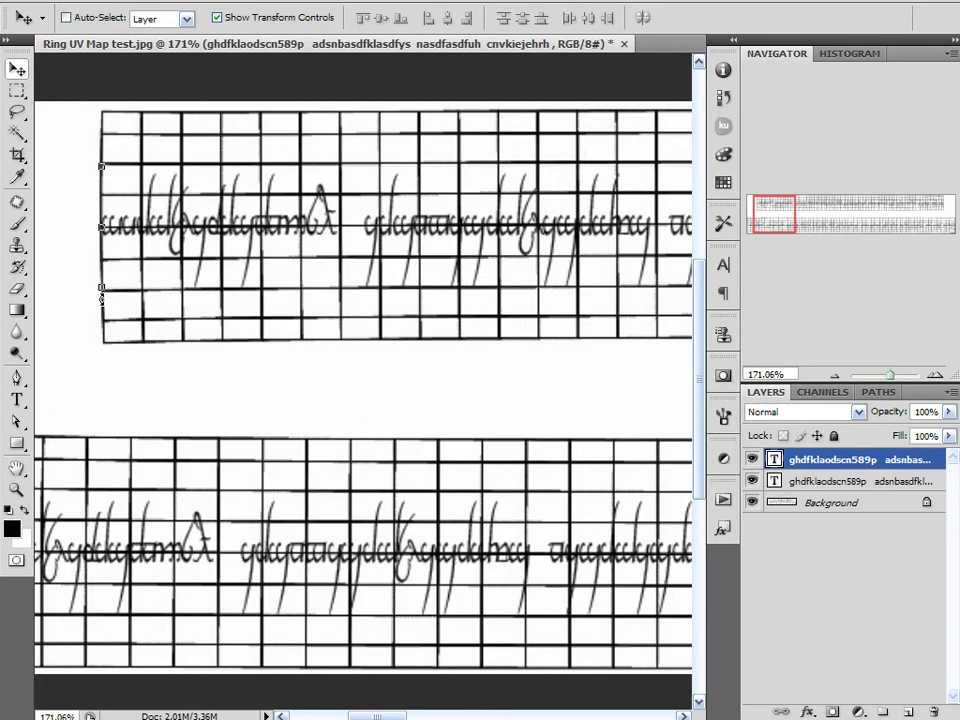
pyautogui.moveTo(503, 336); pyautogui.dragTo(21, 327)
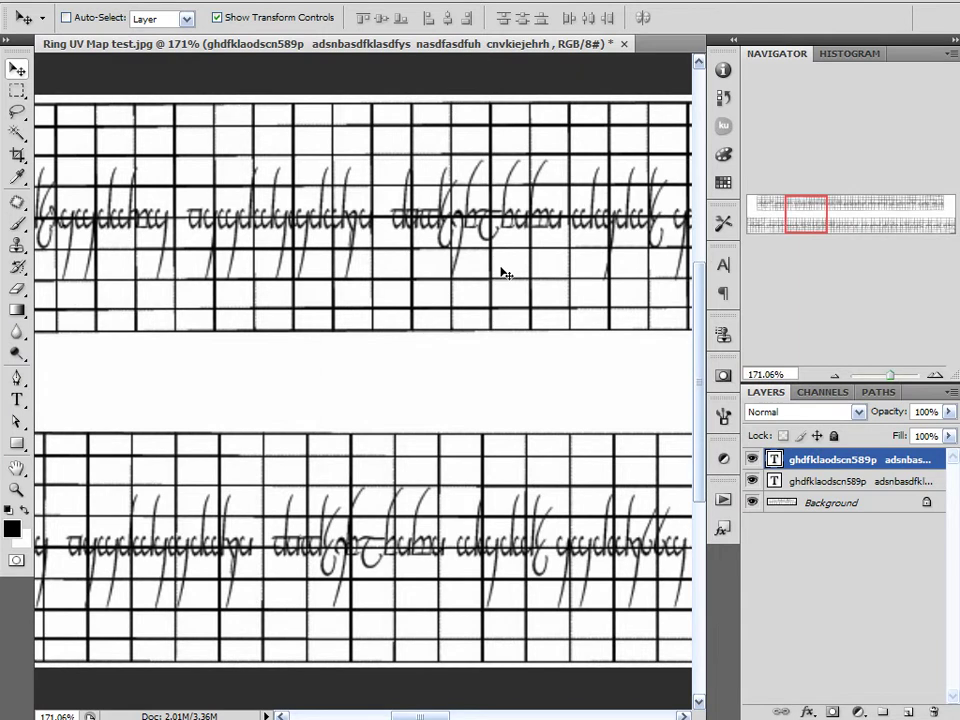
pyautogui.moveTo(411, 300)
pyautogui.mouseDown()
pyautogui.moveTo(504, 313)
pyautogui.moveTo(456, 317)
pyautogui.moveTo(411, 299)
pyautogui.mouseUp()
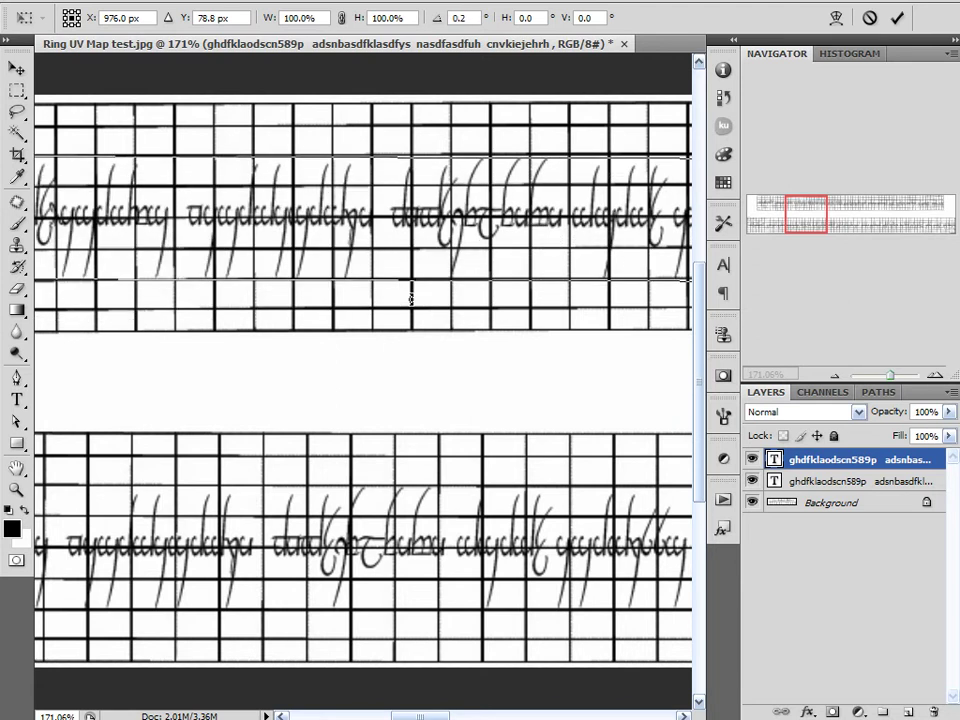
pyautogui.click(896, 18)
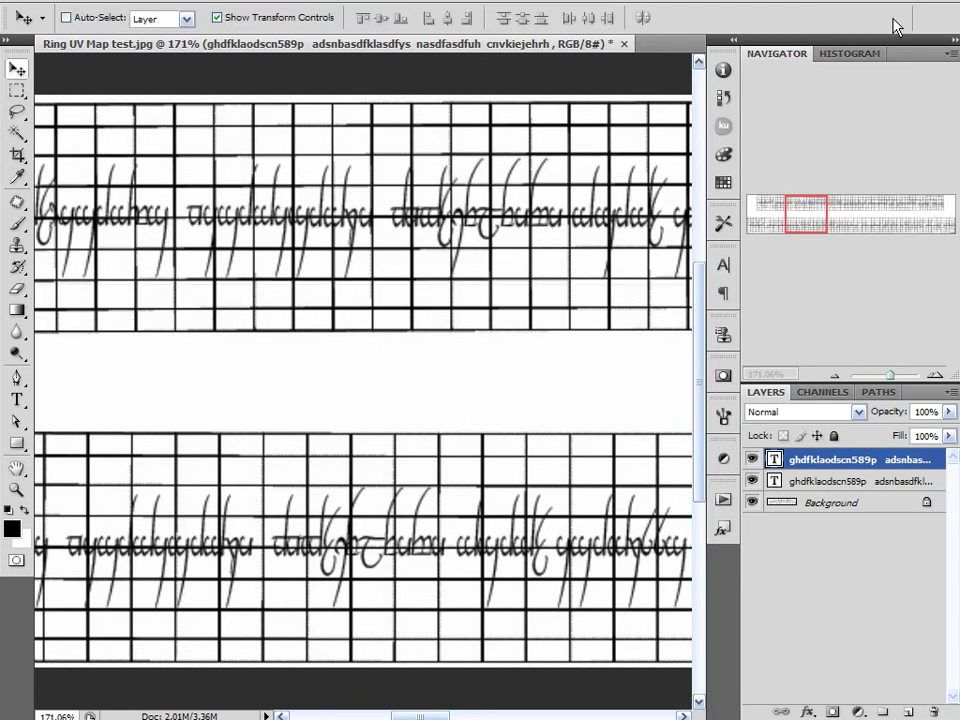
# Rotate the upper text line by -0.6° to raise its right end on the grid strip.
pyautogui.moveTo(484, 390); pyautogui.dragTo(236, 381)
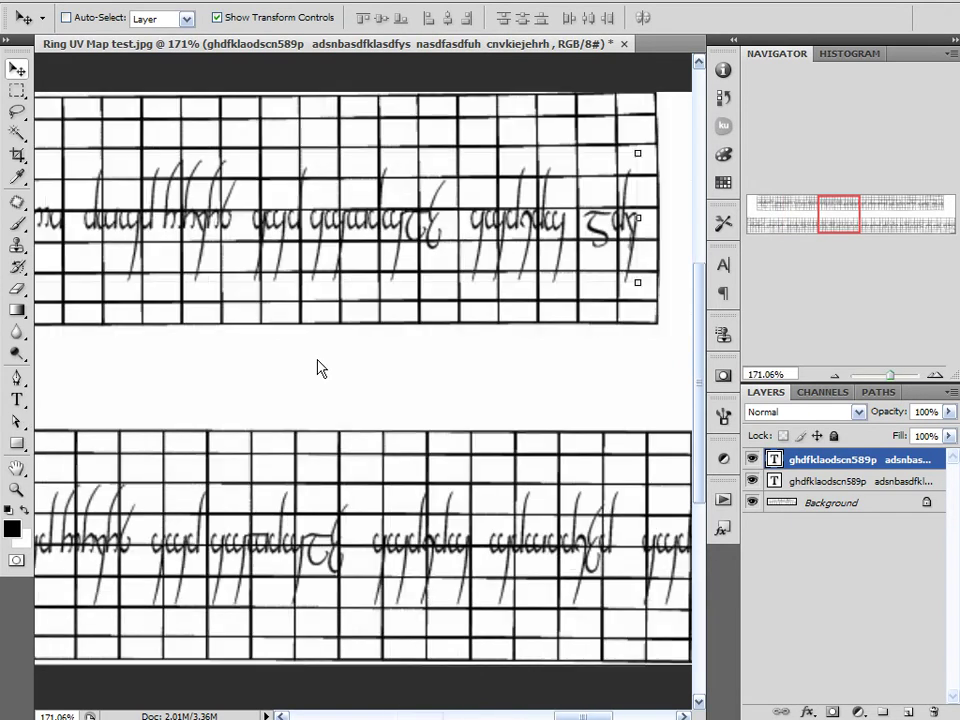
pyautogui.moveTo(597, 287)
pyautogui.mouseDown()
pyautogui.moveTo(606, 280)
pyautogui.moveTo(606, 300)
pyautogui.moveTo(607, 285)
pyautogui.mouseUp()
pyautogui.click(869, 18)
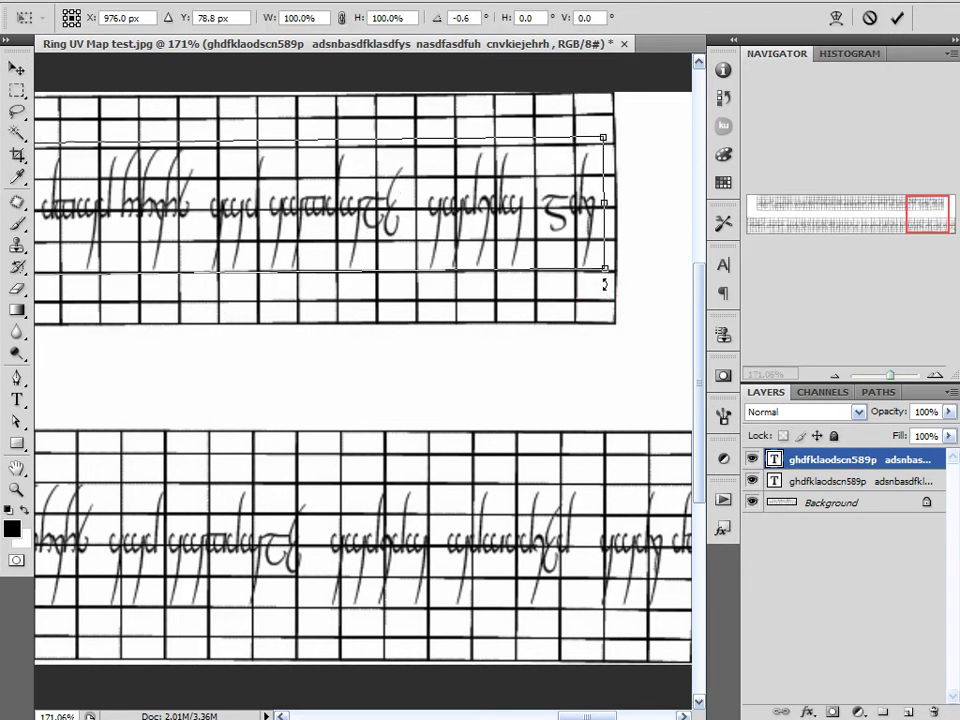
pyautogui.click(897, 18)
# Rotate the upper text line by 0.3° so its left end follows the upper strip's centre line.
pyautogui.moveTo(283, 418); pyautogui.dragTo(803, 493)
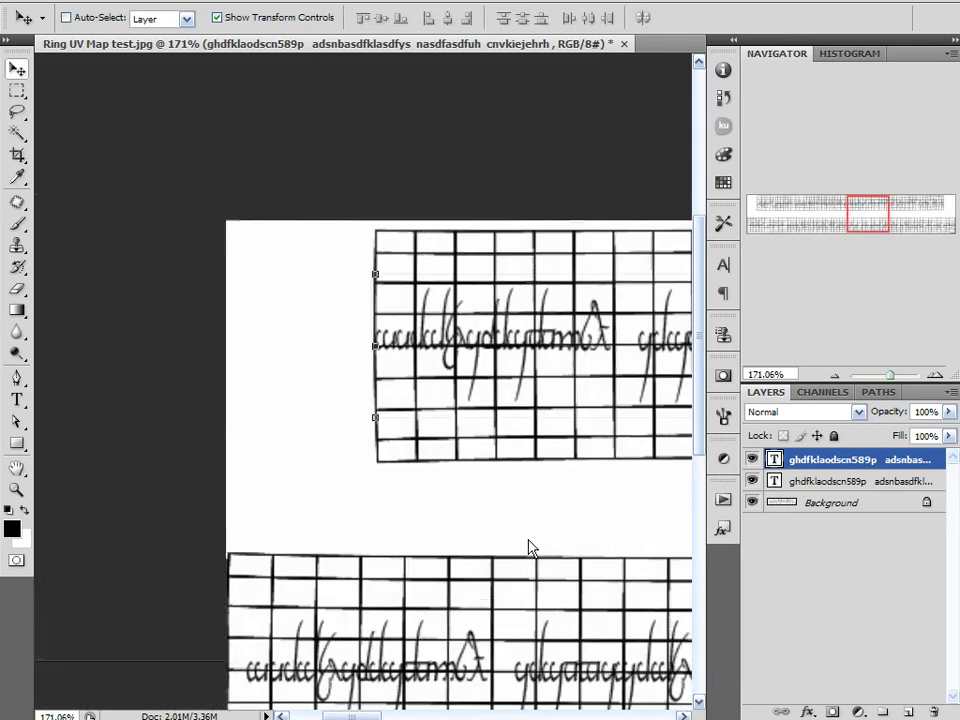
pyautogui.moveTo(530, 548); pyautogui.dragTo(325, 458)
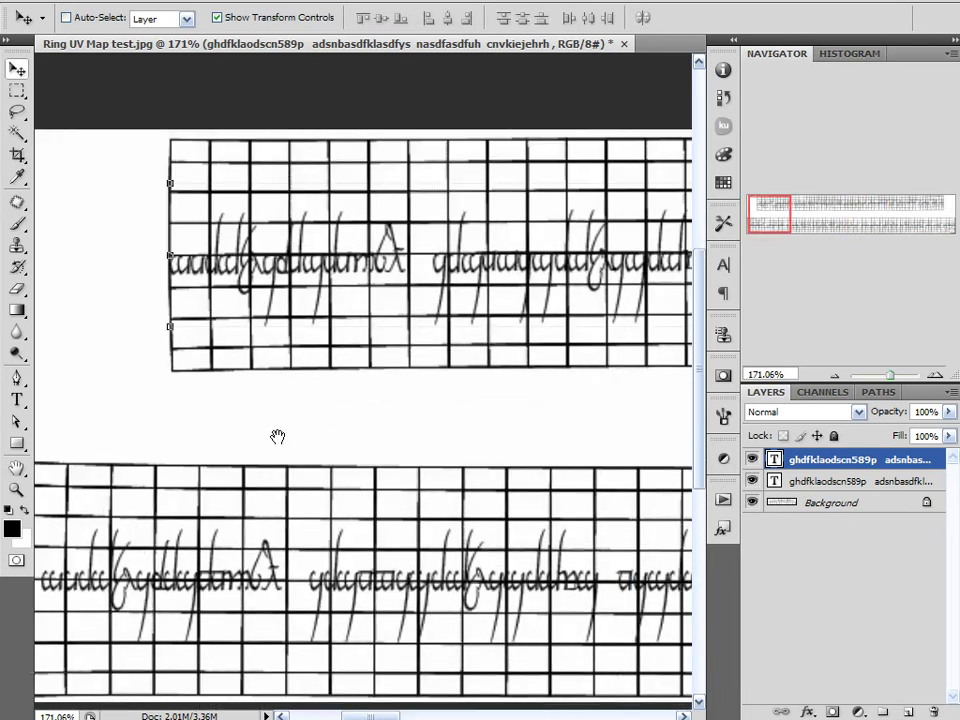
pyautogui.moveTo(165, 343); pyautogui.dragTo(165, 335)
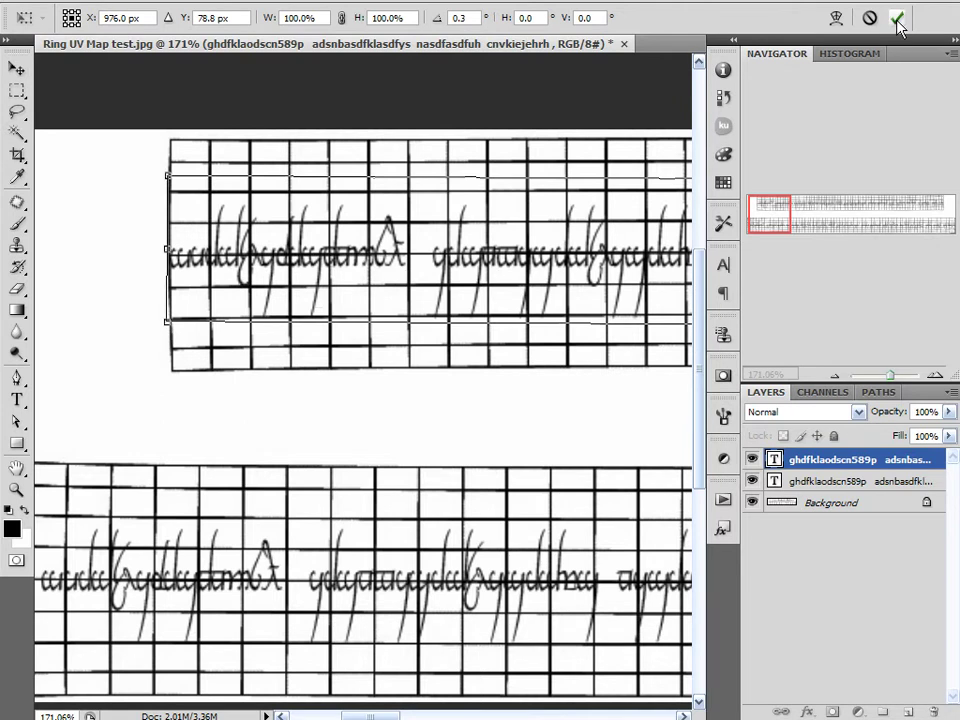
pyautogui.click(897, 18)
# Add a new layer directly above the background, fill it with white to hide the grid, and deselect all layers.
pyautogui.moveTo(578, 458); pyautogui.dragTo(171, 400)
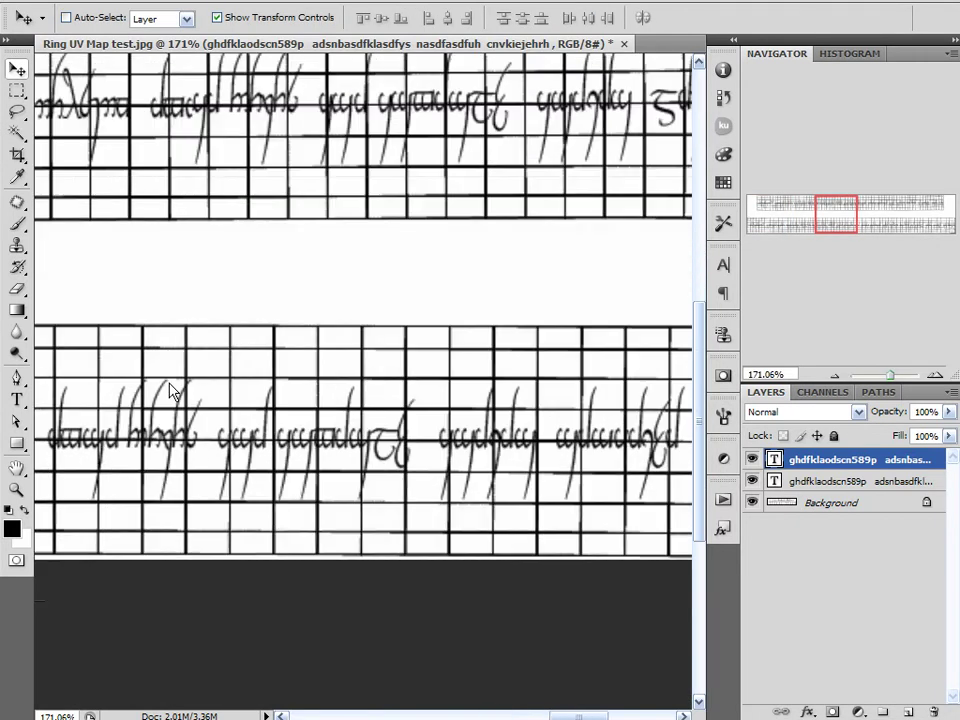
pyautogui.moveTo(265, 279); pyautogui.dragTo(670, 350)
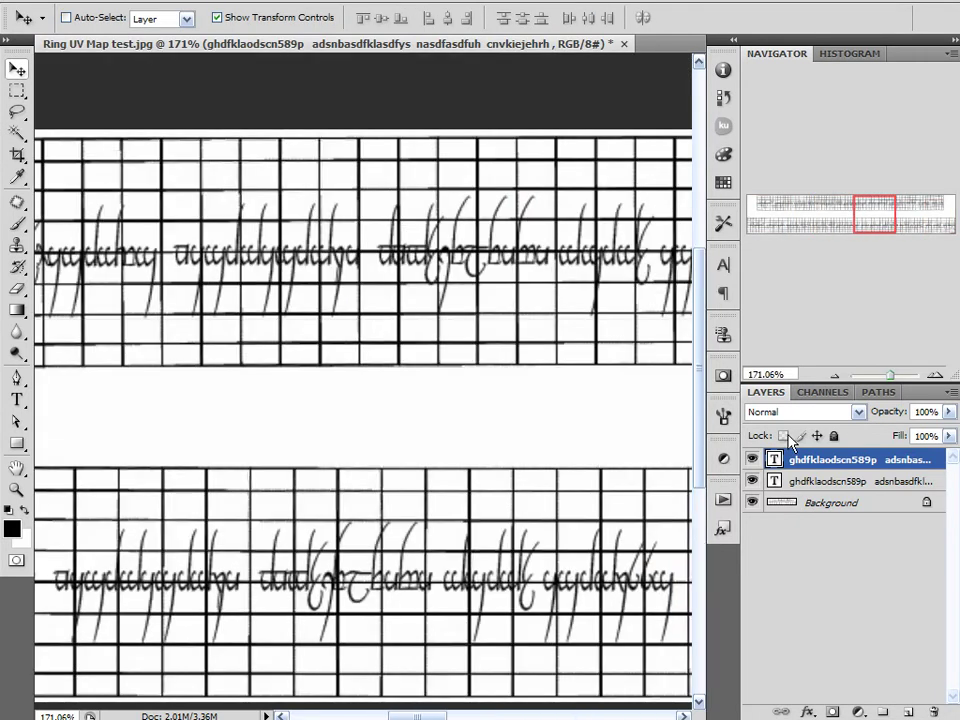
pyautogui.moveTo(519, 379); pyautogui.dragTo(445, 291)
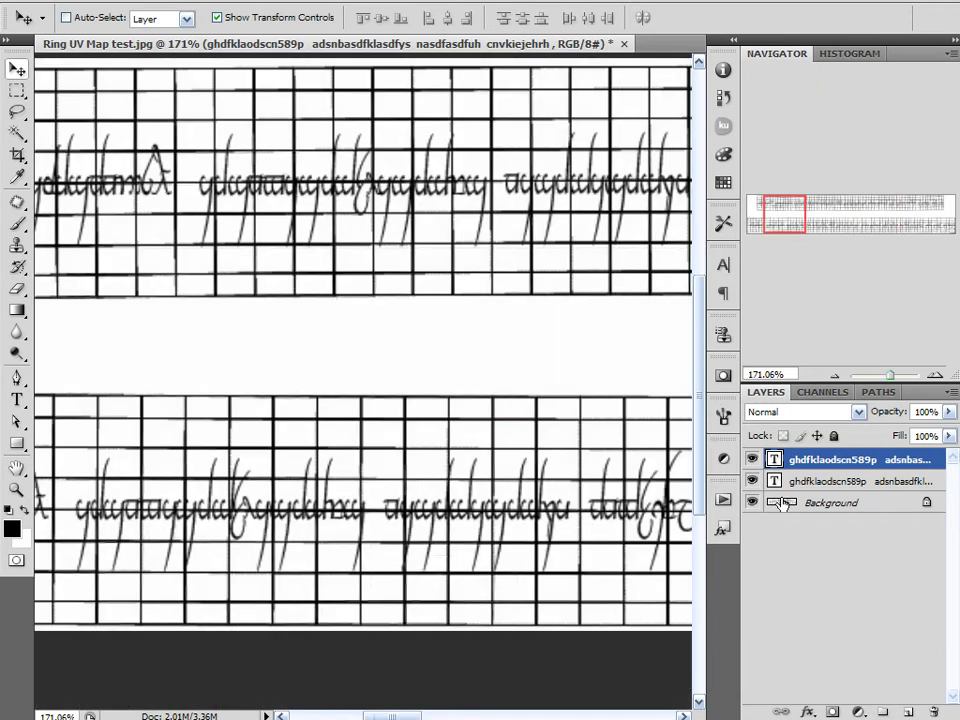
pyautogui.click(840, 502)
pyautogui.click(907, 710)
pyautogui.click(25, 511)
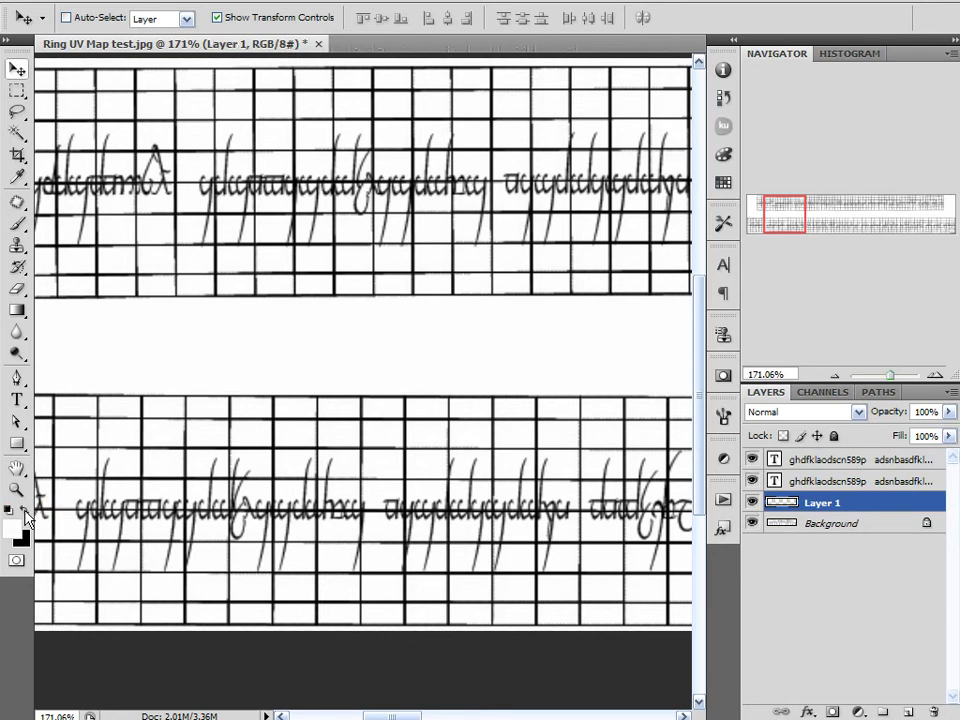
pyautogui.hotkey('alt', 'BackSpace')
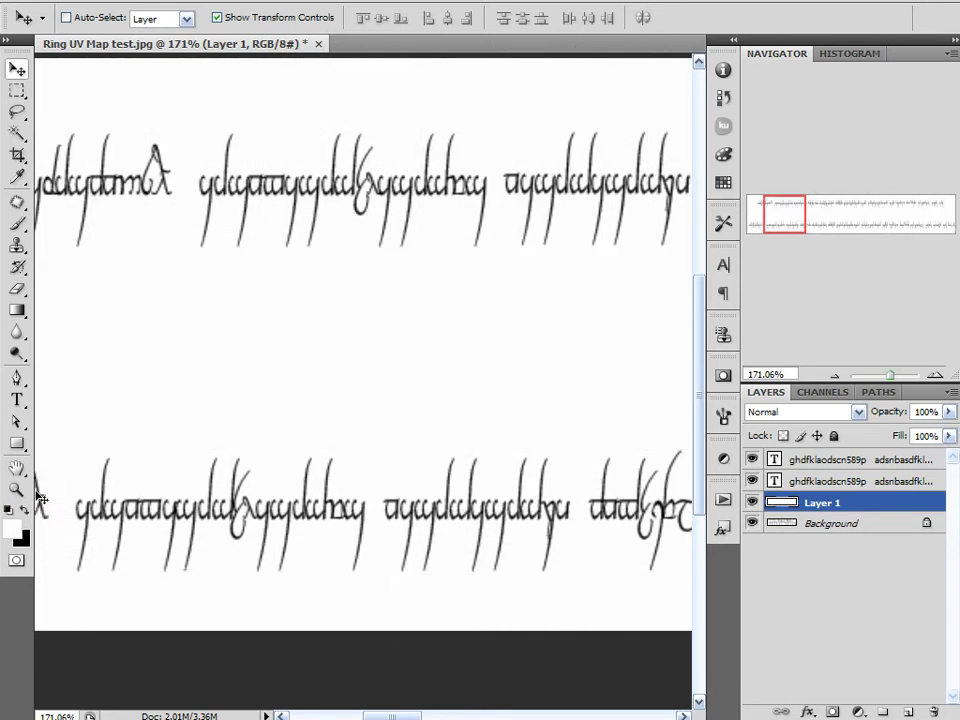
pyautogui.click(820, 579)
# Save the texture as the JPEG "Ring UV Map test" on the Desktop with maximum quality 12 and Baseline Optimized format.
pyautogui.keyDown('alt'); pyautogui.scroll(-5, 429, 400); pyautogui.keyUp('alt')
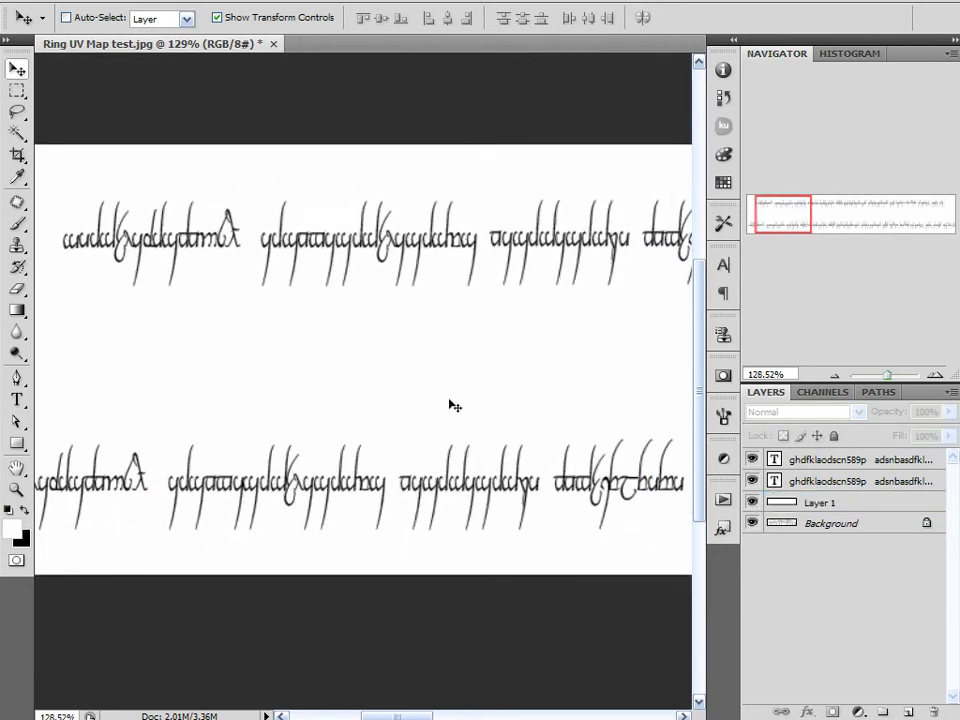
pyautogui.keyDown('alt'); pyautogui.scroll(-4, 480, 408); pyautogui.keyUp('alt')
pyautogui.keyDown('alt'); pyautogui.scroll(3, 484, 412); pyautogui.keyUp('alt')
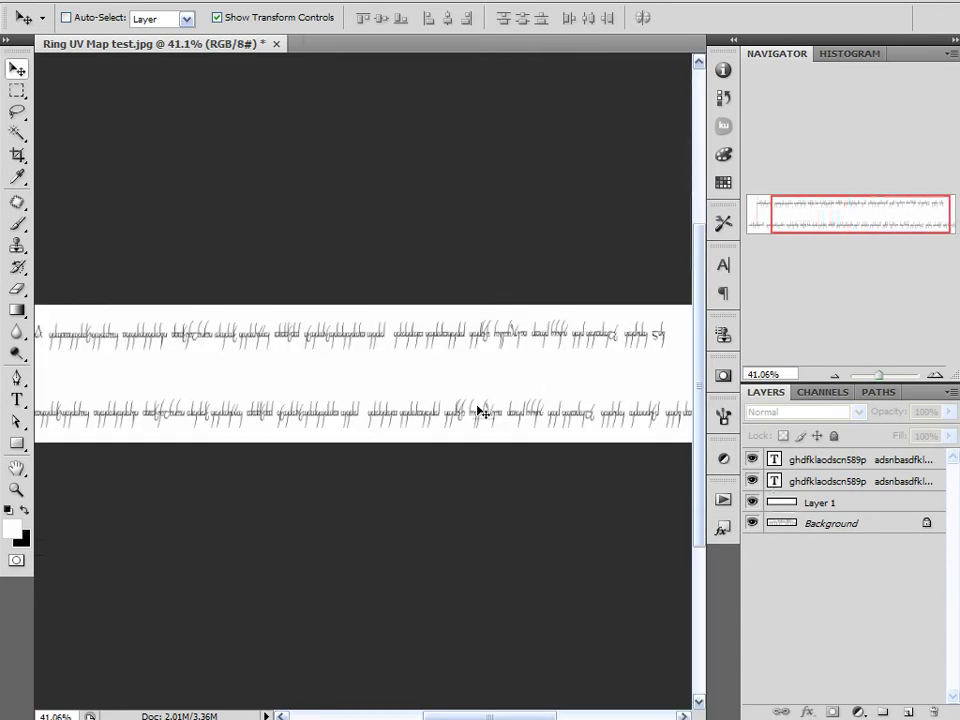
pyautogui.click(52, 0)
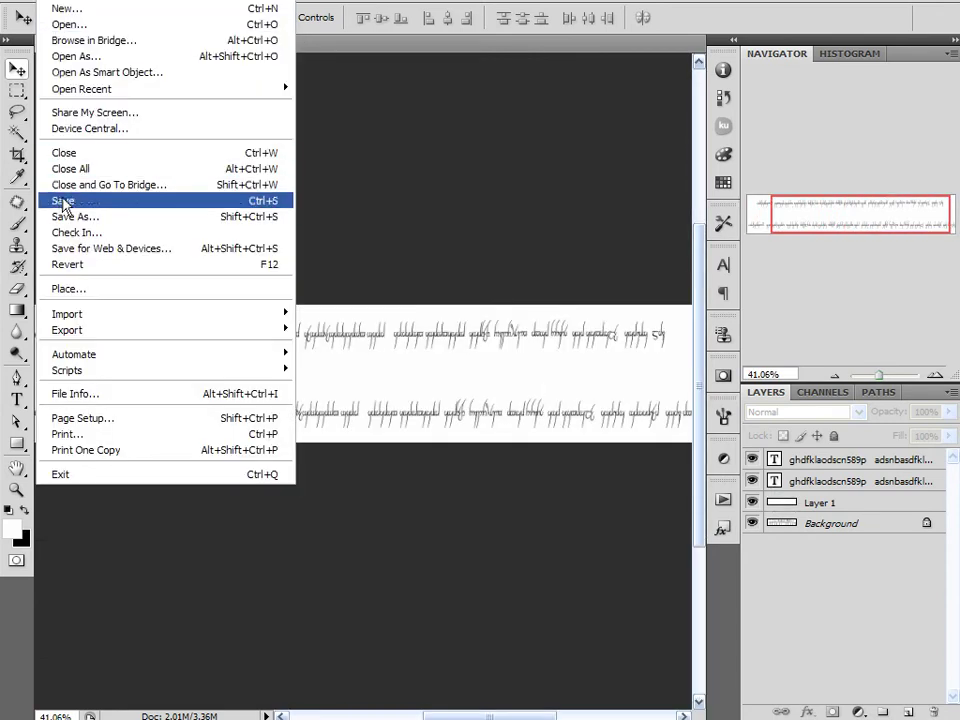
pyautogui.click(63, 204)
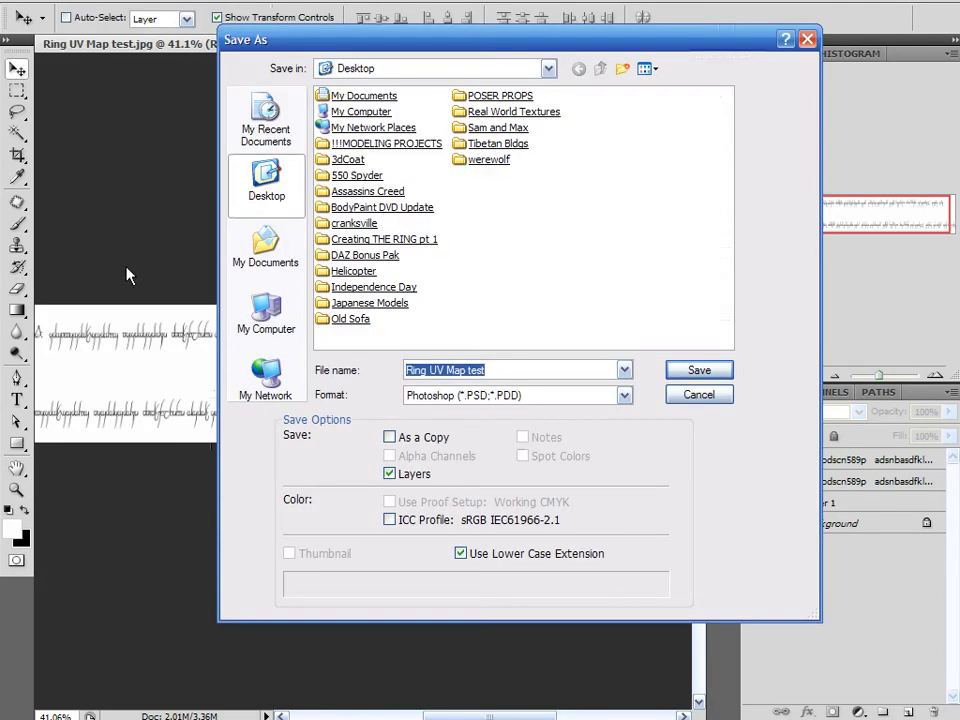
pyautogui.click(600, 394)
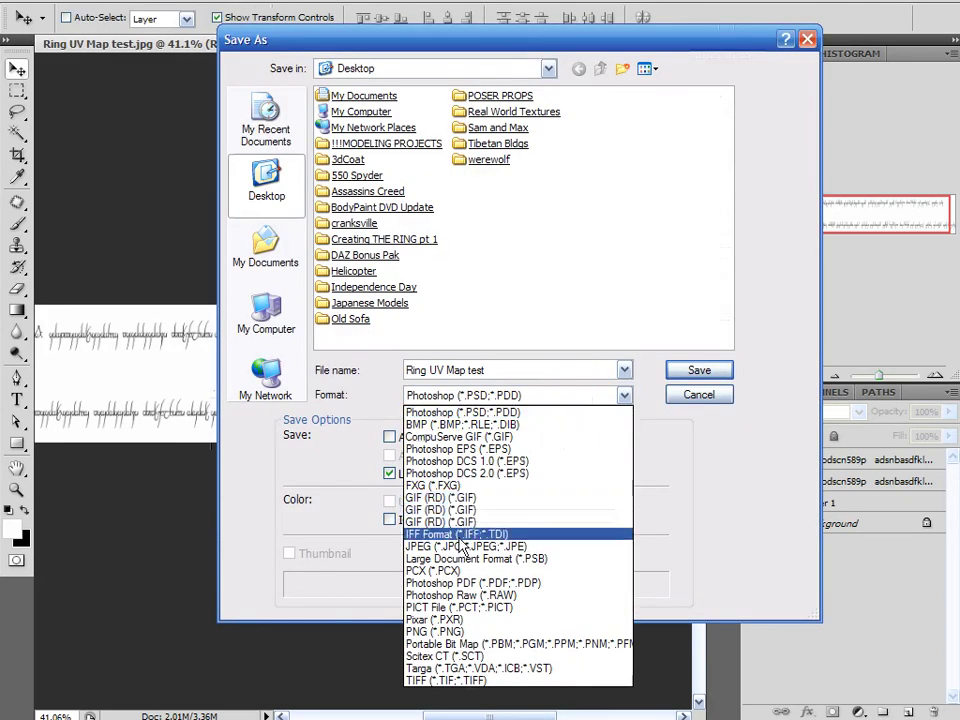
pyautogui.click(457, 547)
pyautogui.click(695, 371)
pyautogui.click(450, 277)
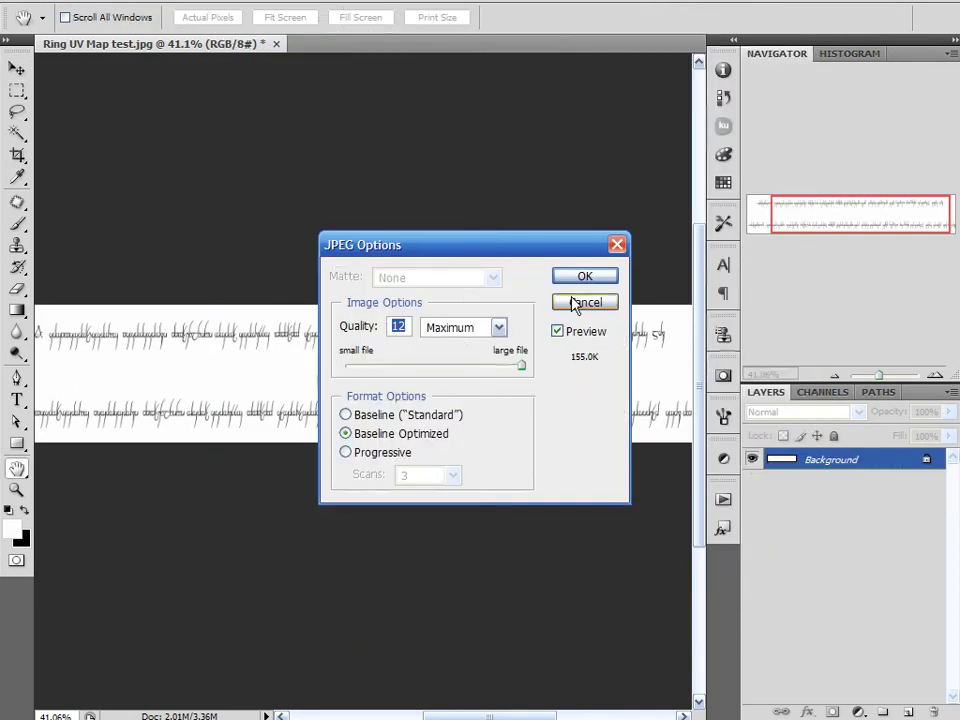
pyautogui.click(583, 276)
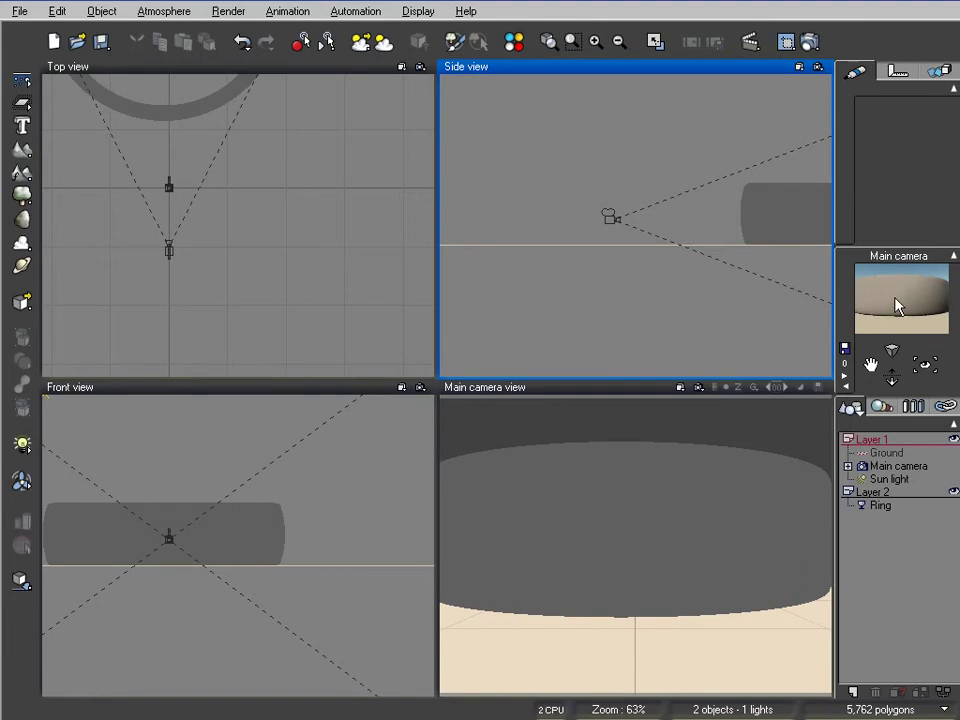
# Apply the Gold material from the Metals collection to the Ring object.
pyautogui.click(881, 507)
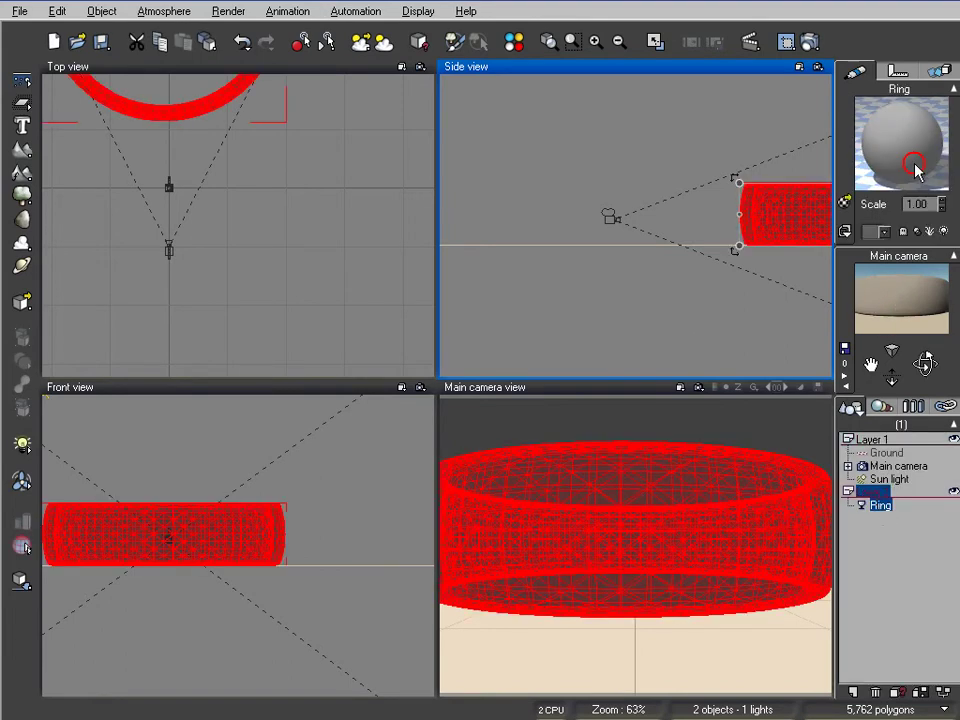
pyautogui.doubleClick(899, 133)
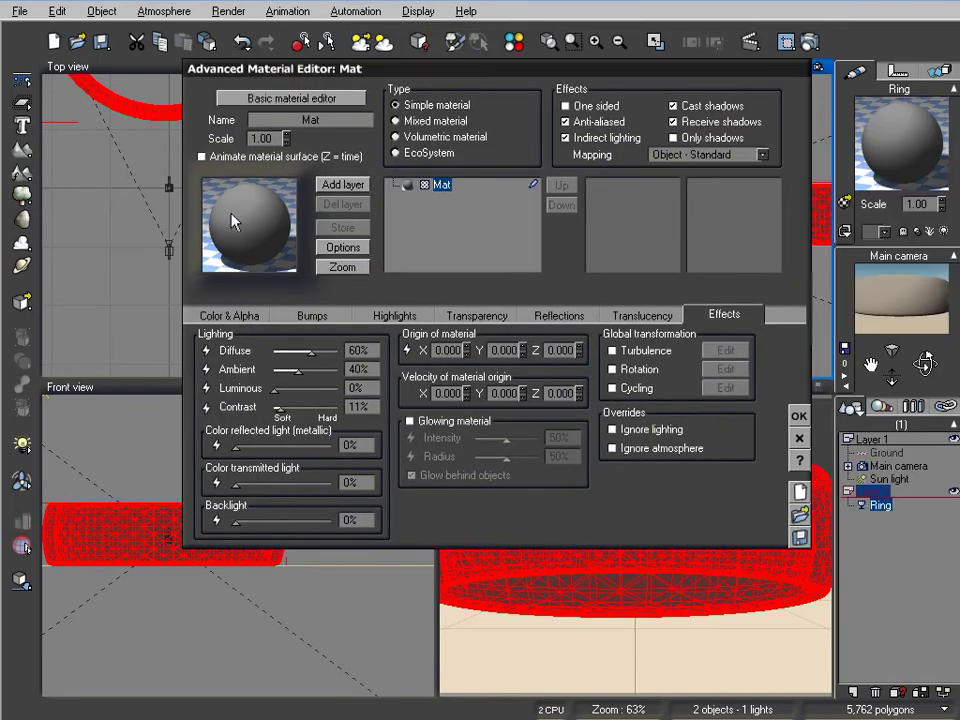
pyautogui.click(233, 220)
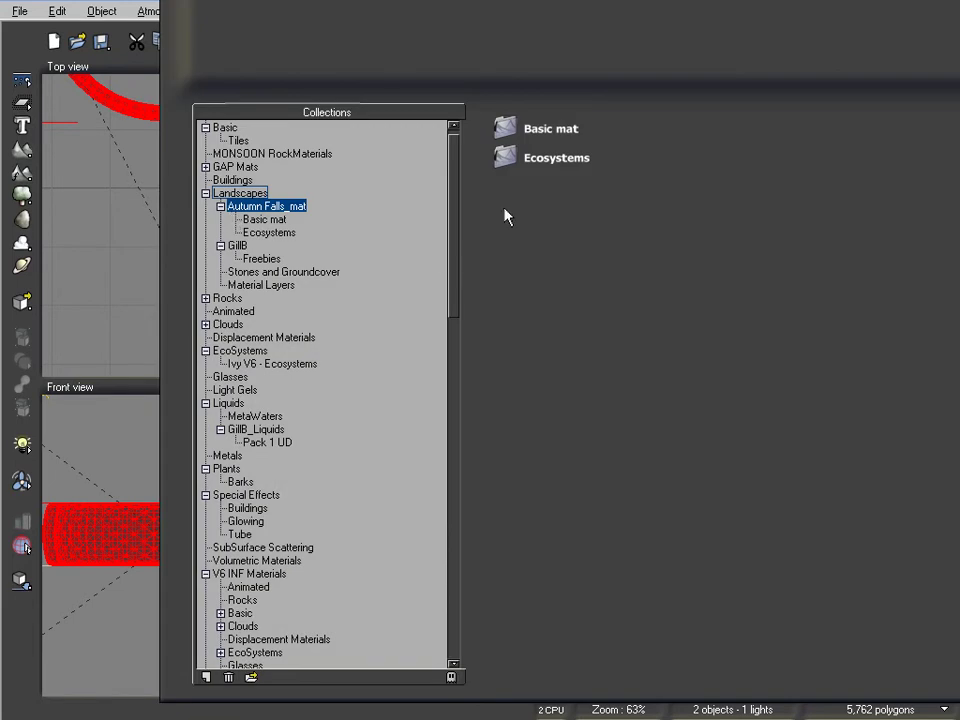
pyautogui.scroll(1, 456, 178)
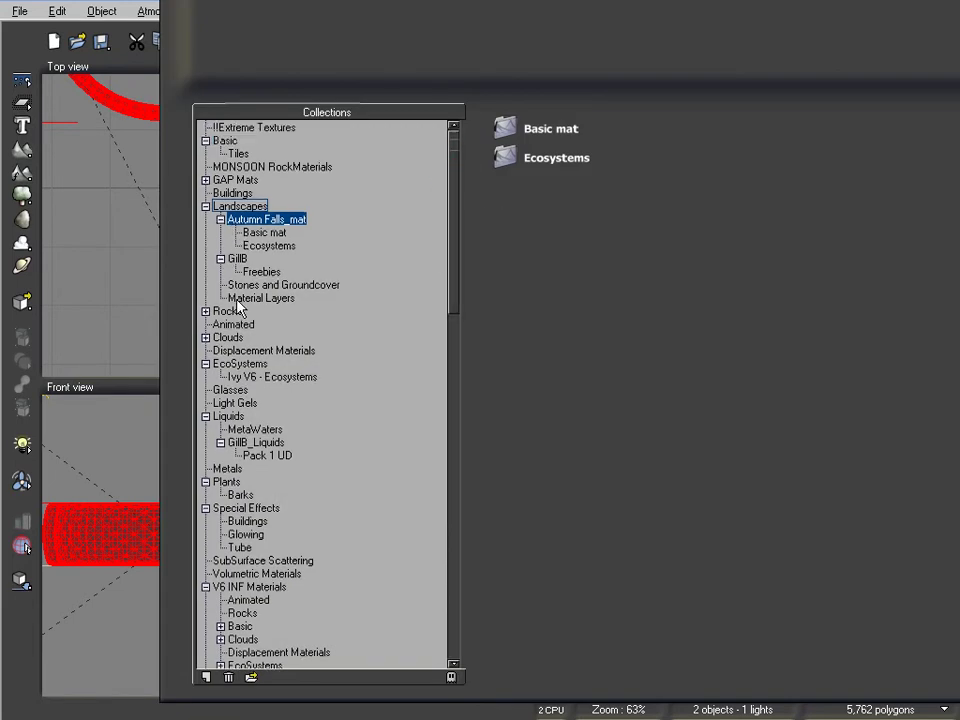
pyautogui.click(228, 470)
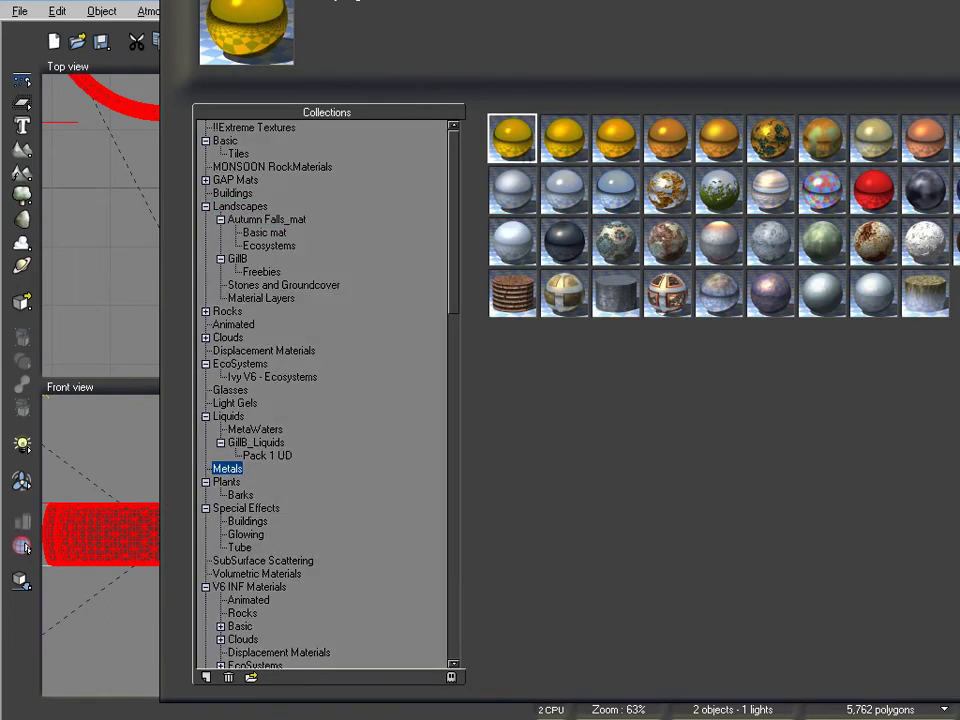
pyautogui.doubleClick(513, 145)
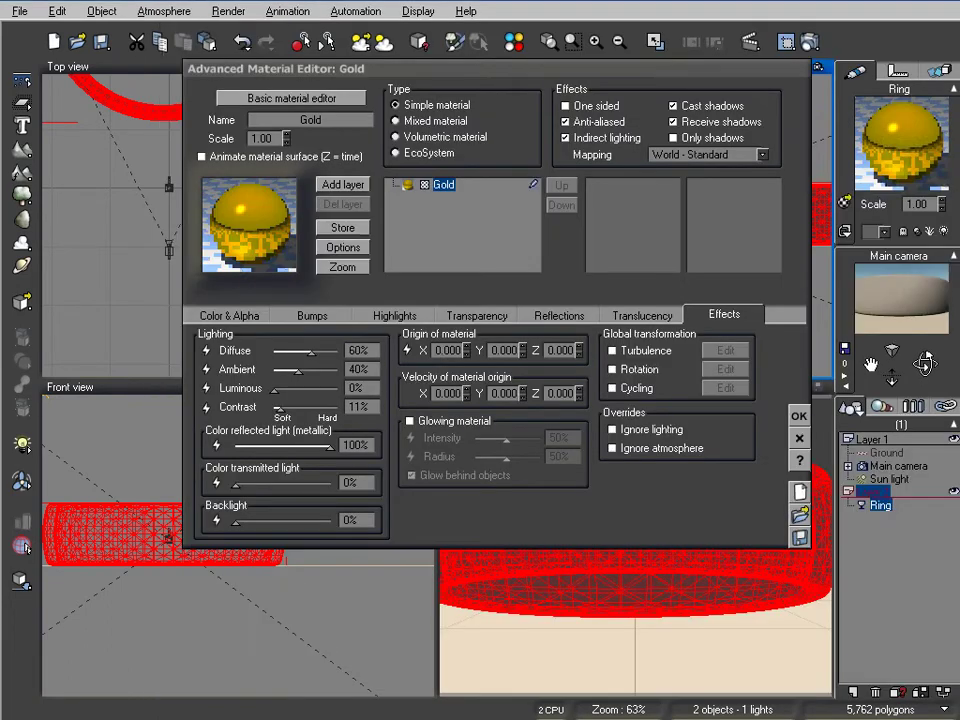
# Turn the ring's Gold material into a mixed material and copy Material 1 into Material 2.
pyautogui.click(410, 121)
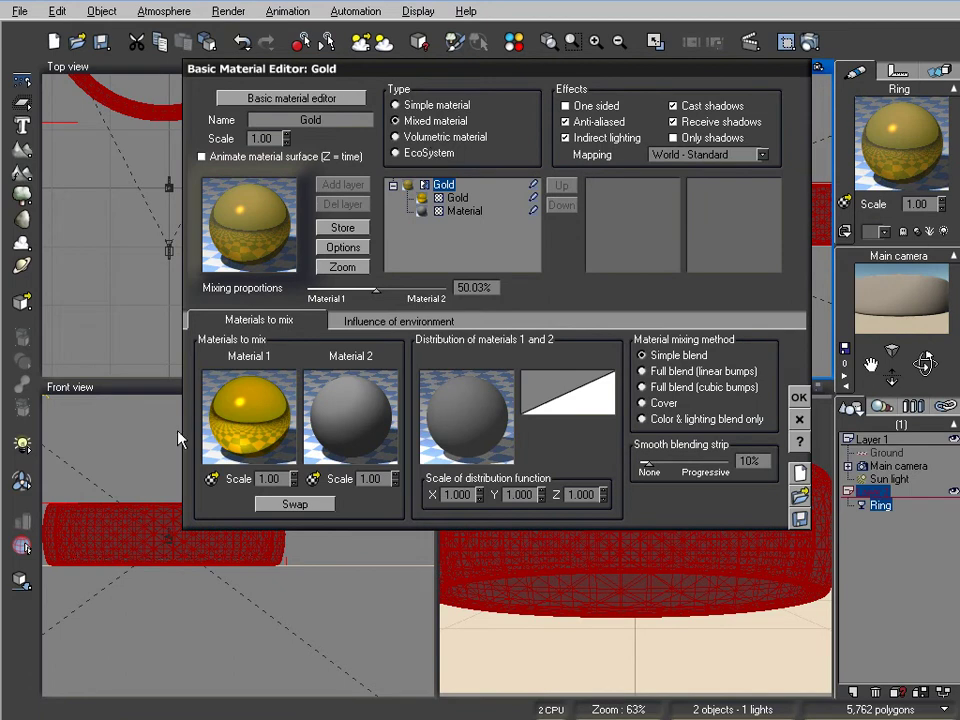
pyautogui.doubleClick(240, 426)
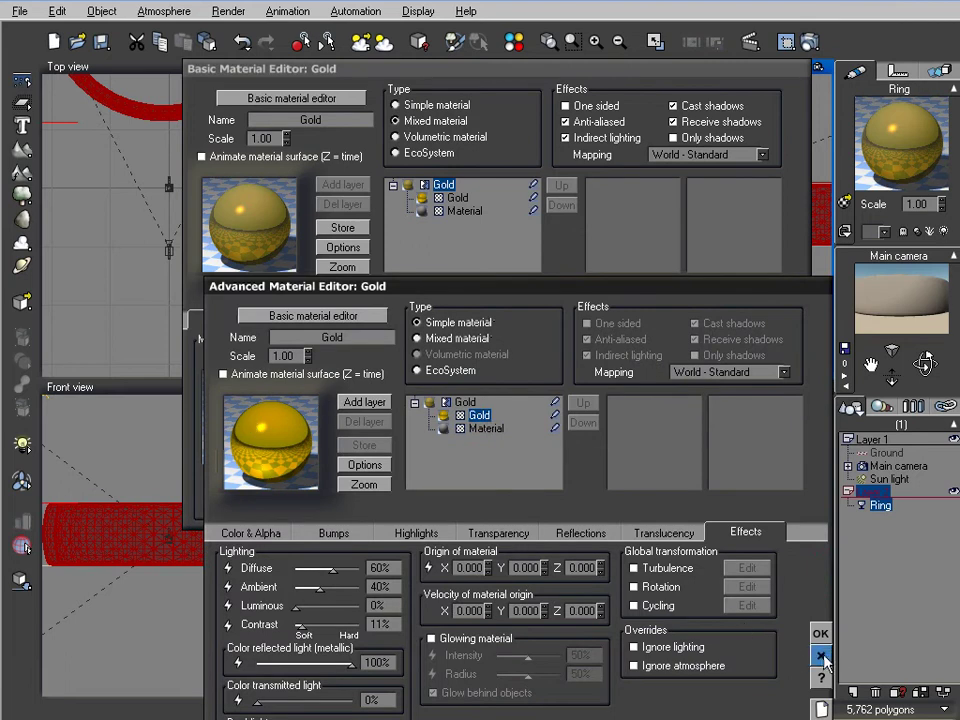
pyautogui.click(822, 655)
pyautogui.rightClick(268, 430)
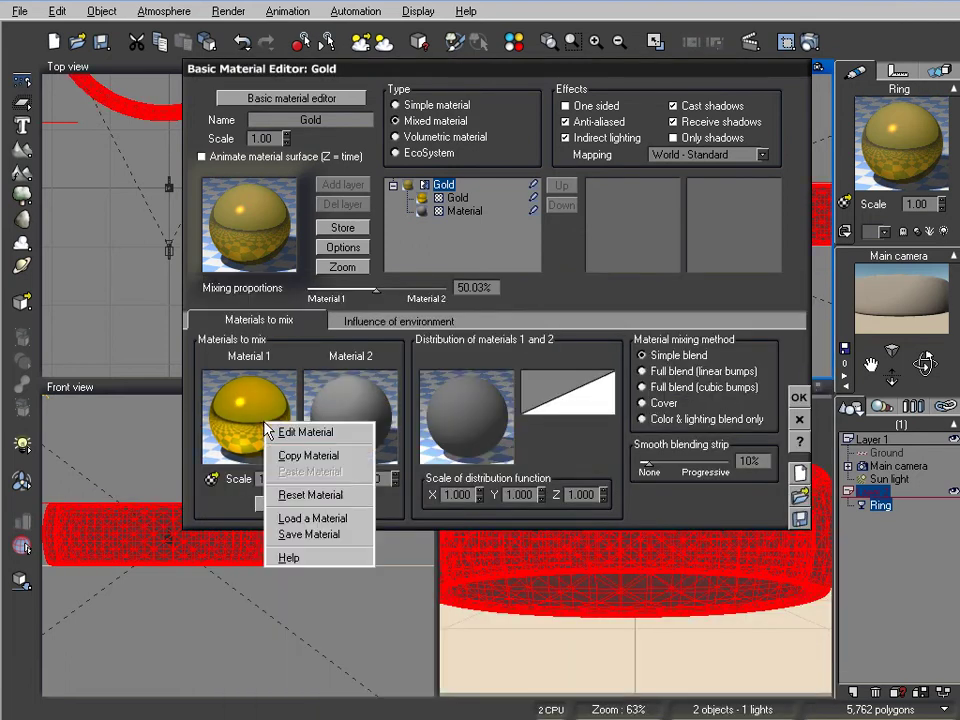
pyautogui.click(306, 455)
pyautogui.rightClick(346, 417)
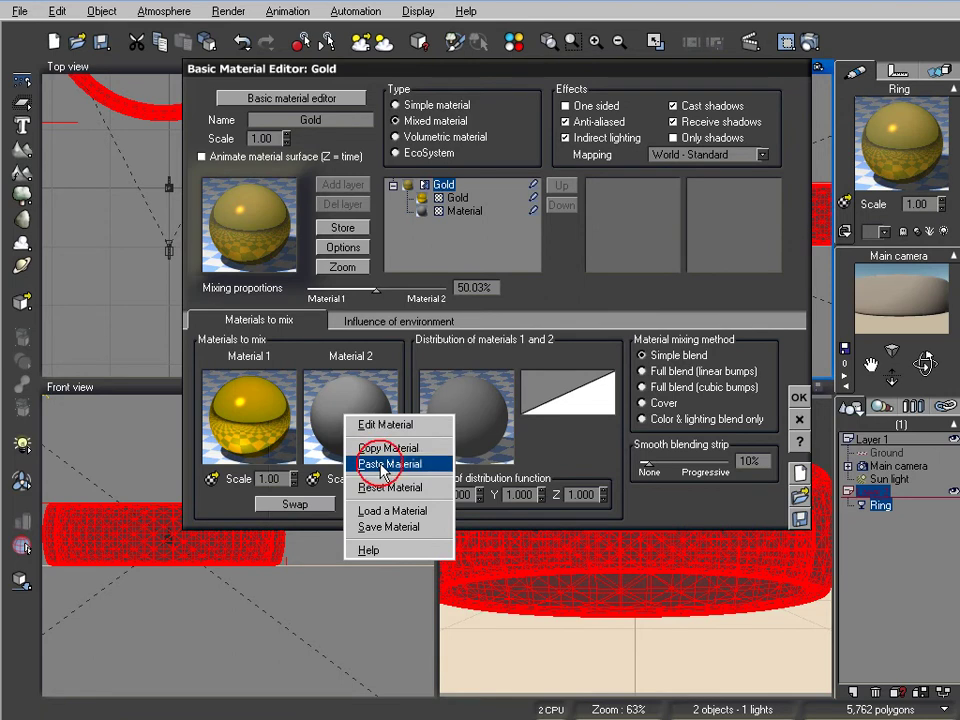
pyautogui.click(384, 466)
# Remove the global reflectivity from Material 2 and make it a glowing material.
pyautogui.doubleClick(360, 428)
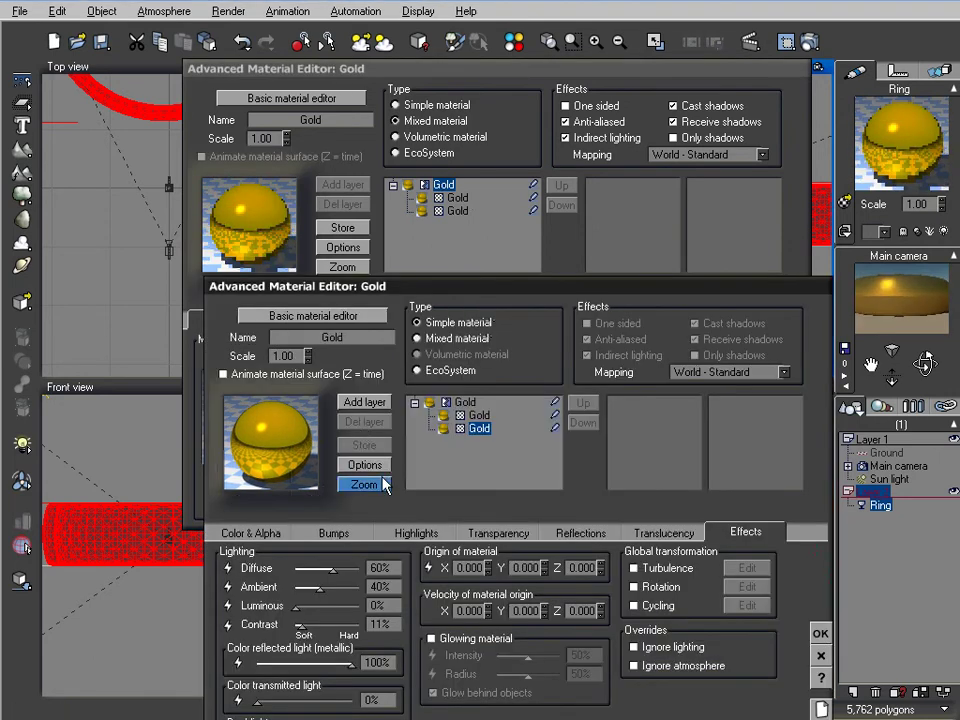
pyautogui.click(566, 537)
pyautogui.moveTo(209, 568); pyautogui.dragTo(208, 571)
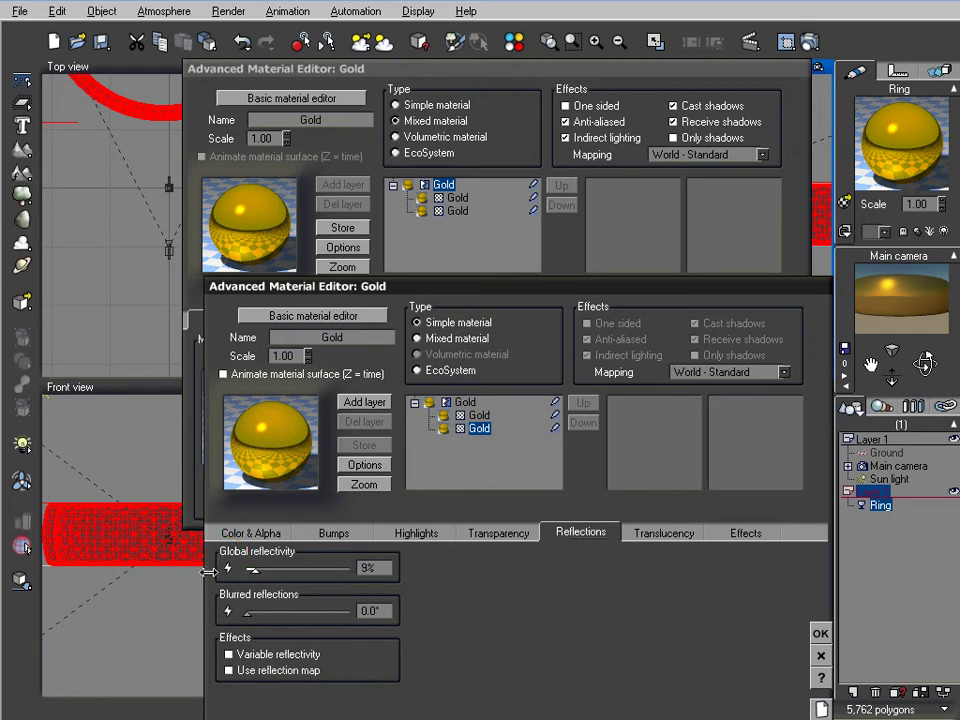
pyautogui.click(744, 533)
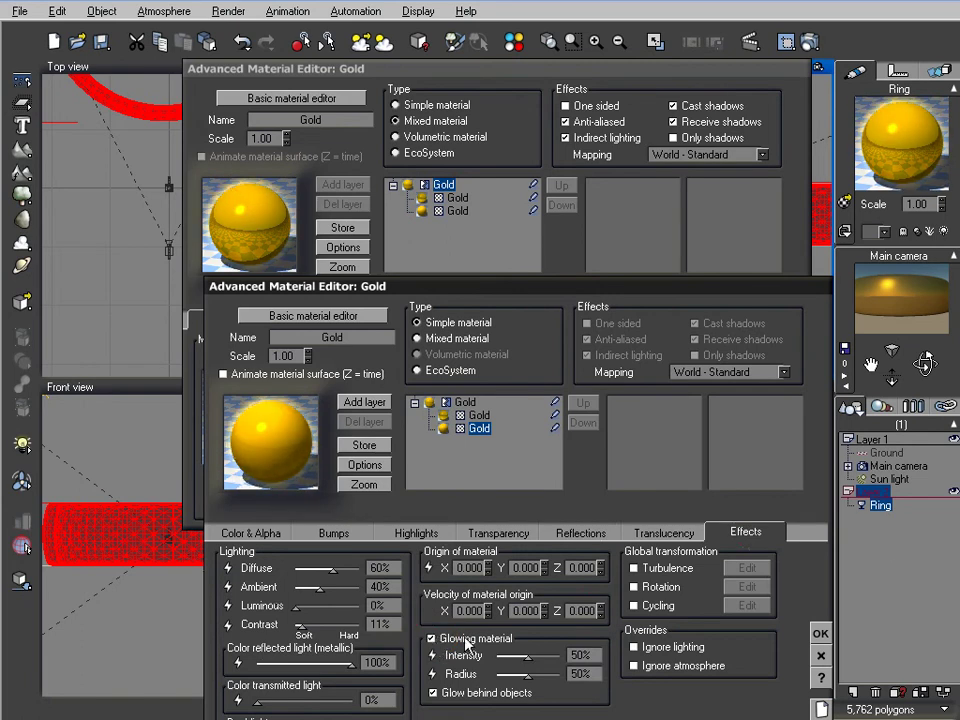
pyautogui.click(820, 633)
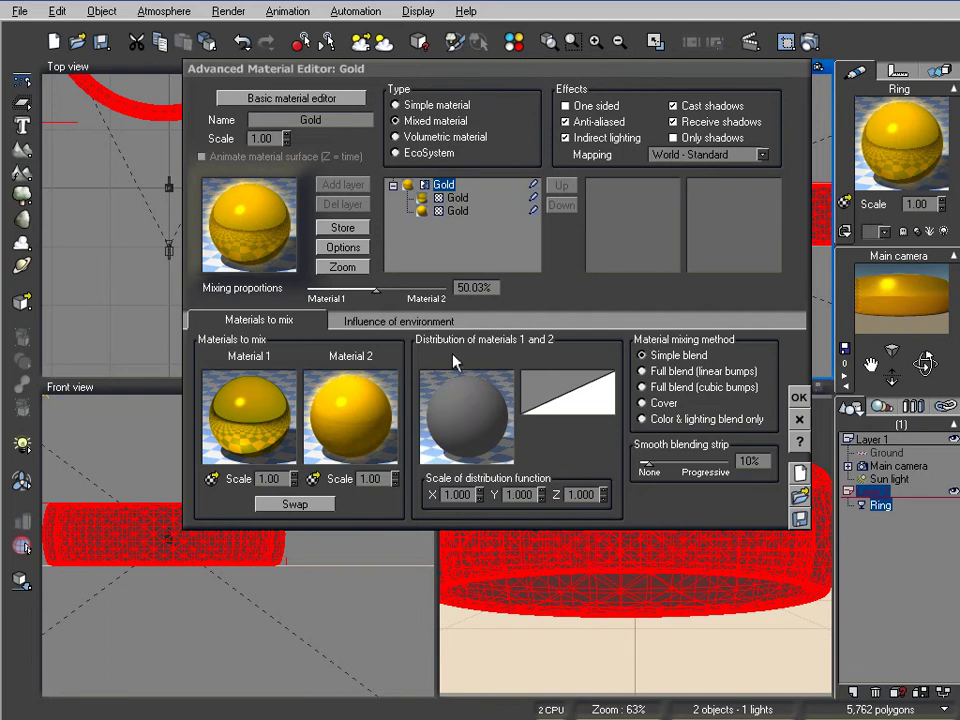
# Add a Projected Texture Map node to the distribution function and connect its grayscale output to Distribution.
pyautogui.rightClick(465, 413)
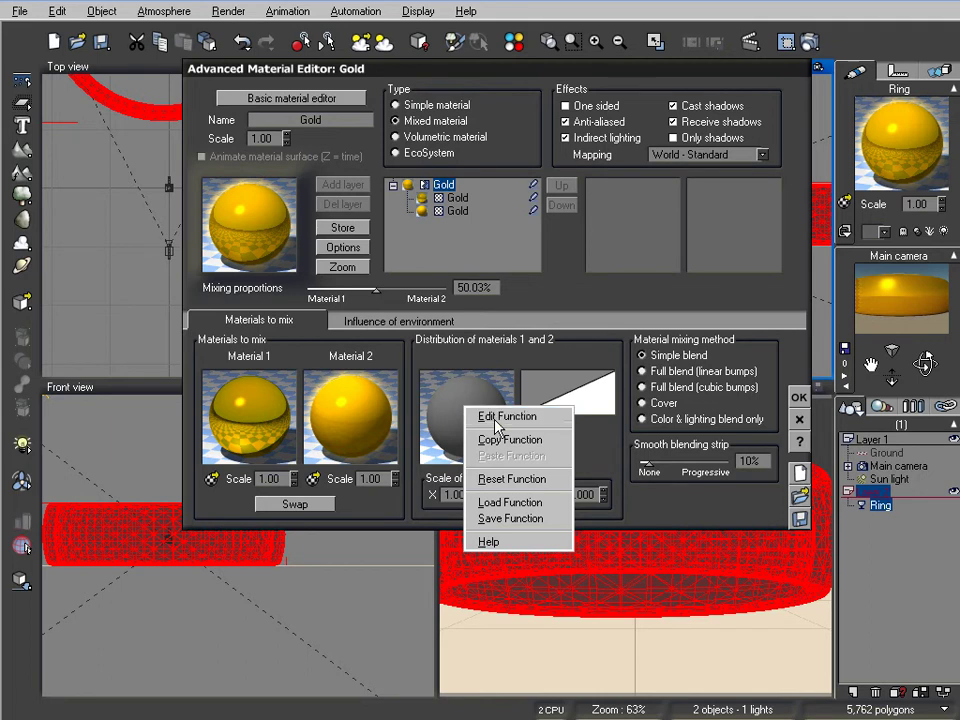
pyautogui.click(495, 420)
pyautogui.moveTo(82, 1); pyautogui.dragTo(525, 45)
pyautogui.click(361, 313)
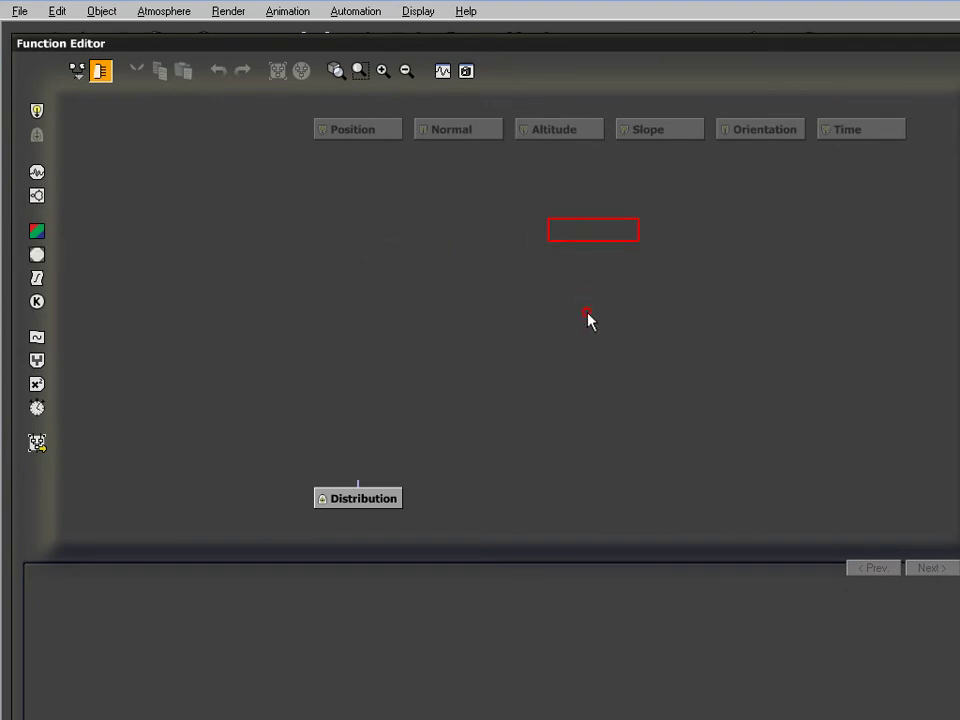
pyautogui.click(40, 255)
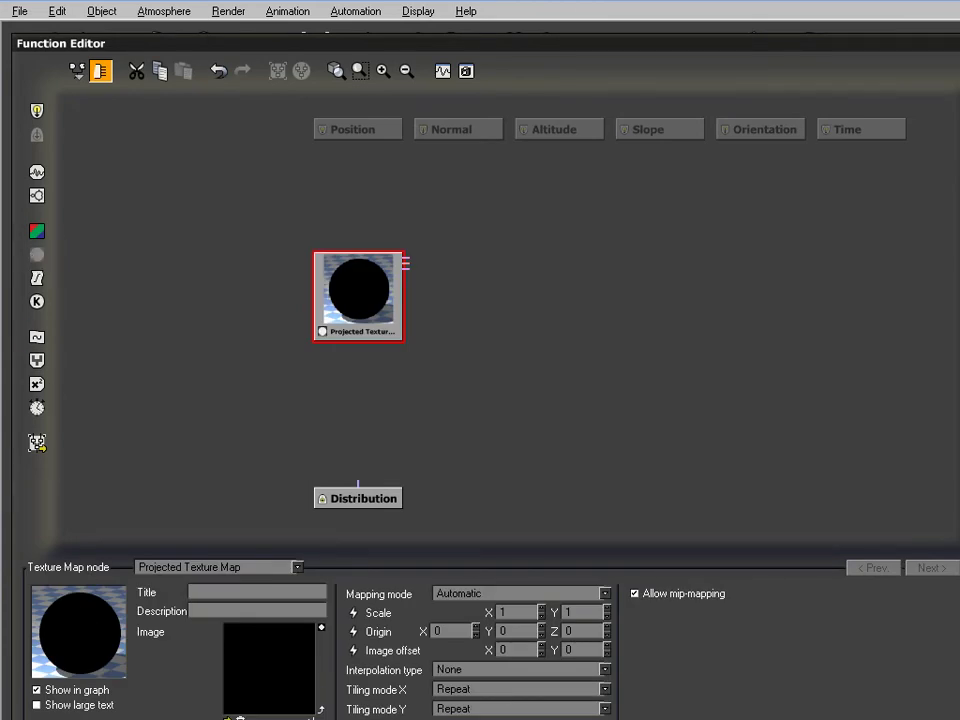
pyautogui.moveTo(359, 486); pyautogui.dragTo(372, 302)
pyautogui.click(396, 317)
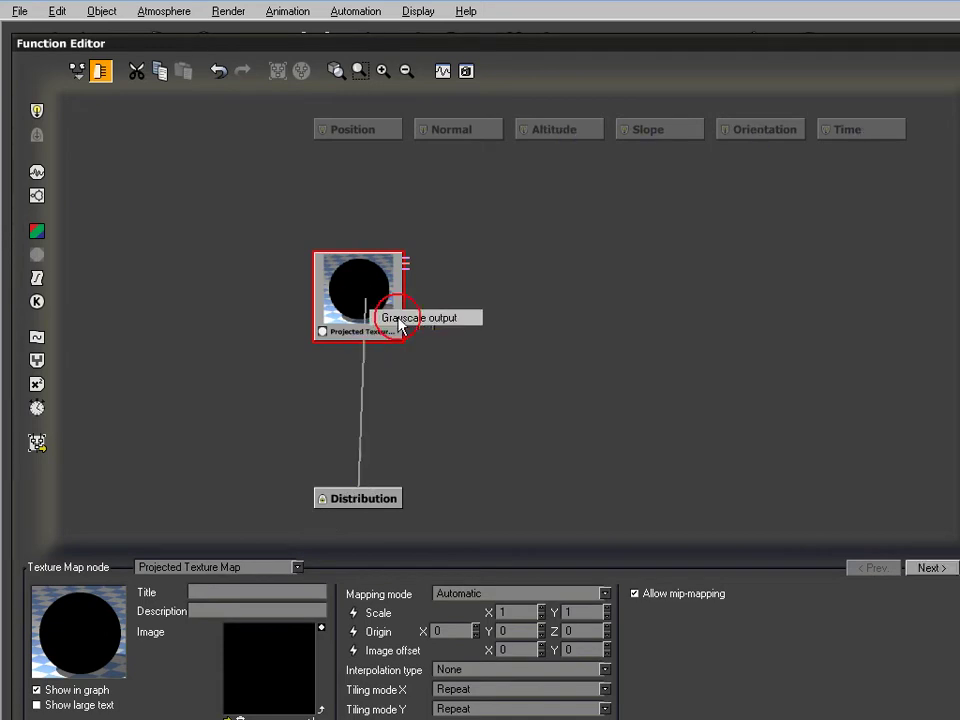
# Load the Desktop image "Ring UV Map test" into the Projected Texture Map node and accept the distribution function.
pyautogui.click(228, 716)
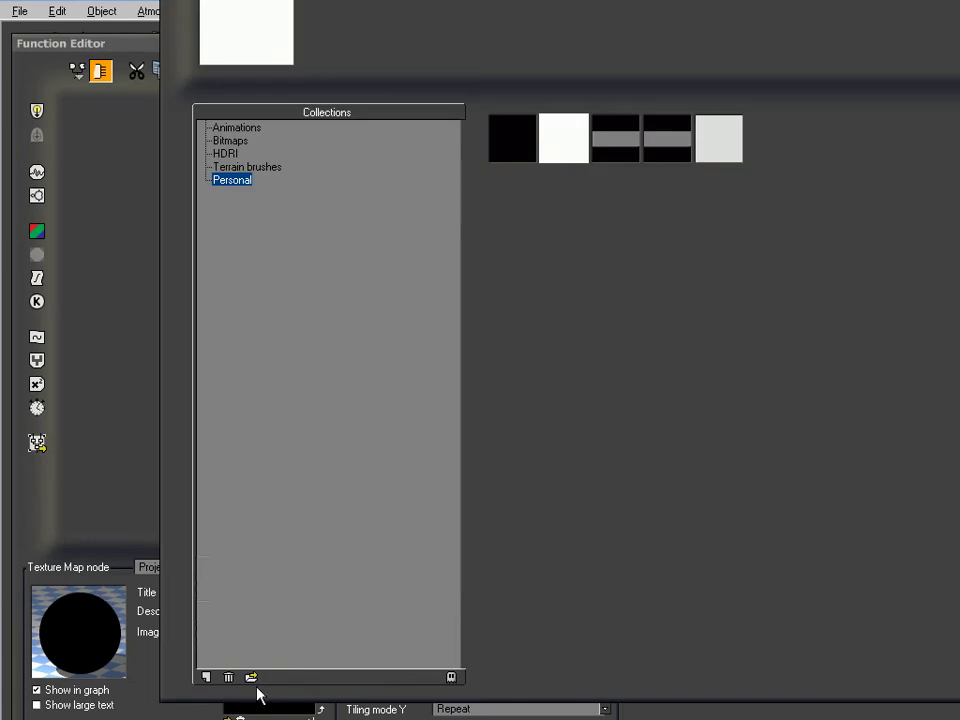
pyautogui.click(251, 678)
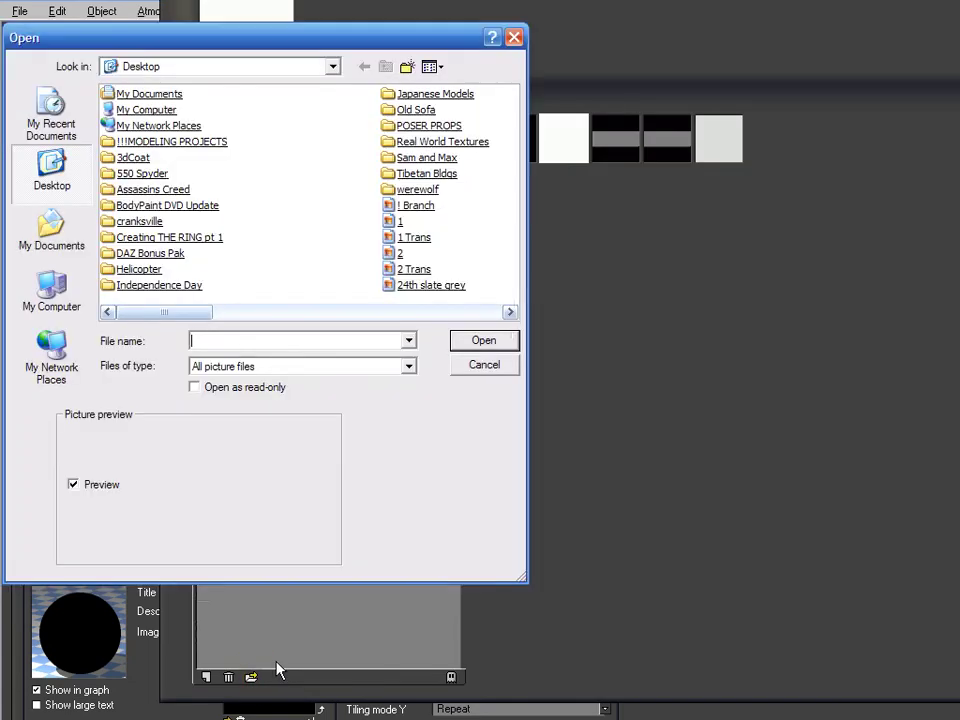
pyautogui.click(491, 311)
pyautogui.click(493, 314)
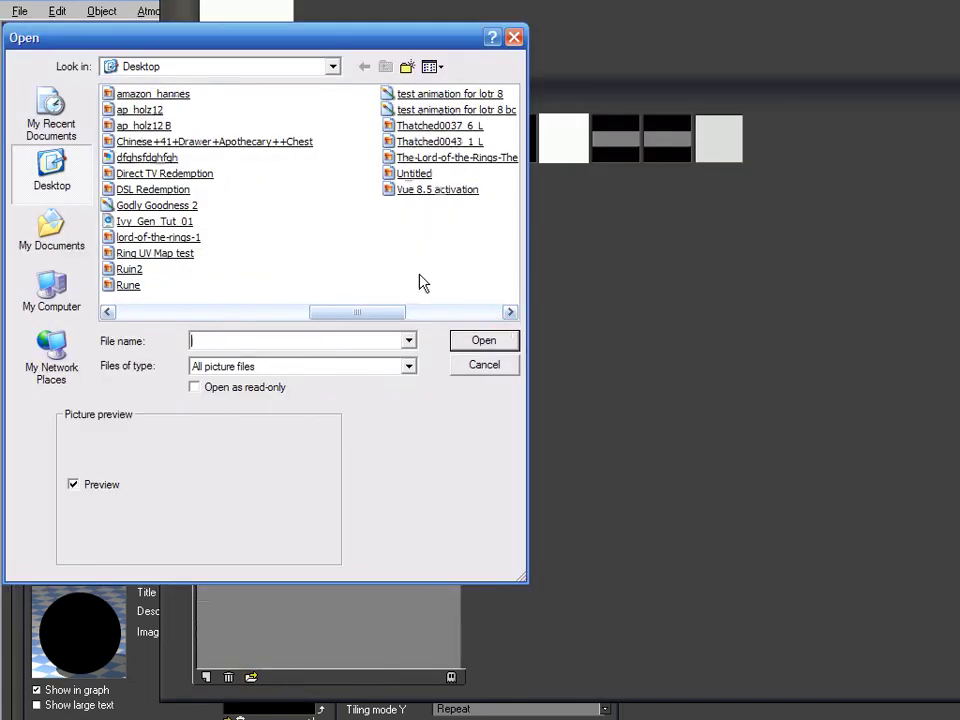
pyautogui.click(168, 256)
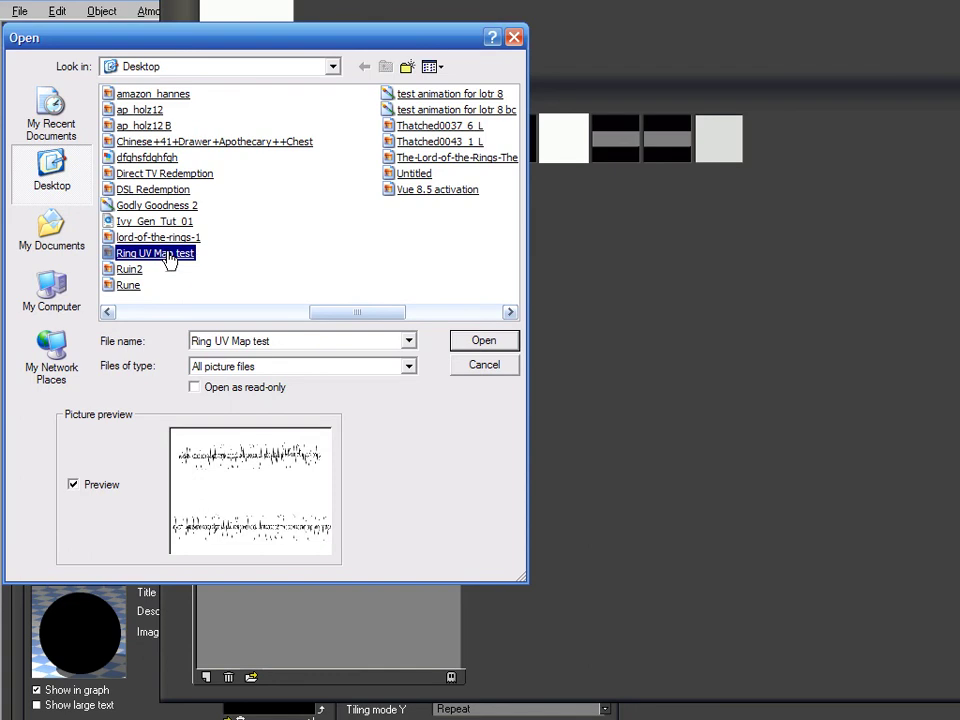
pyautogui.doubleClick(168, 256)
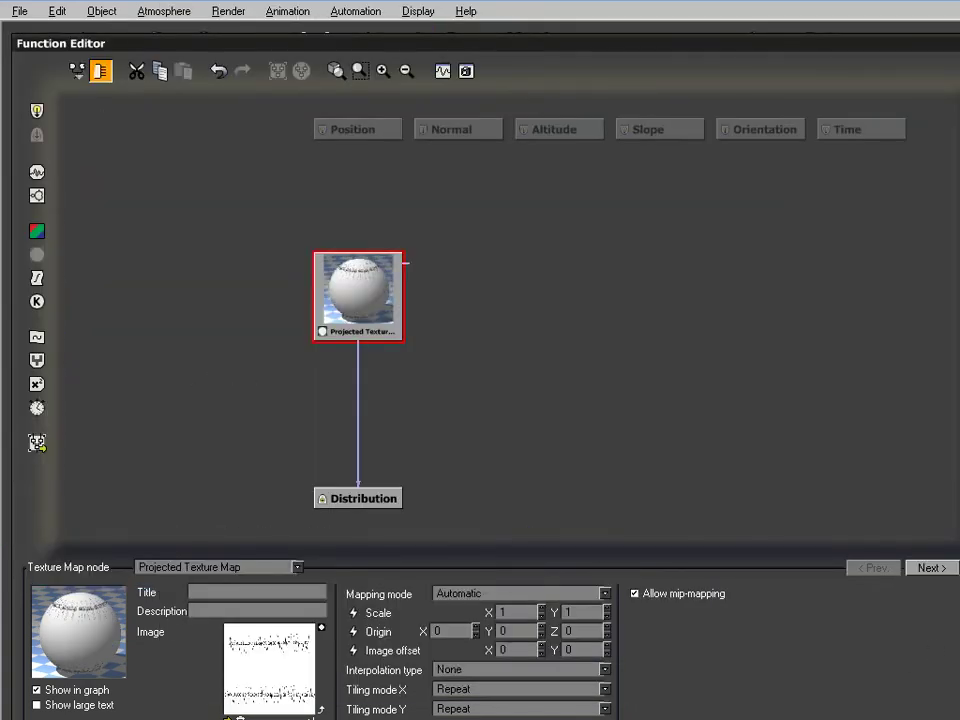
pyautogui.press('Return')
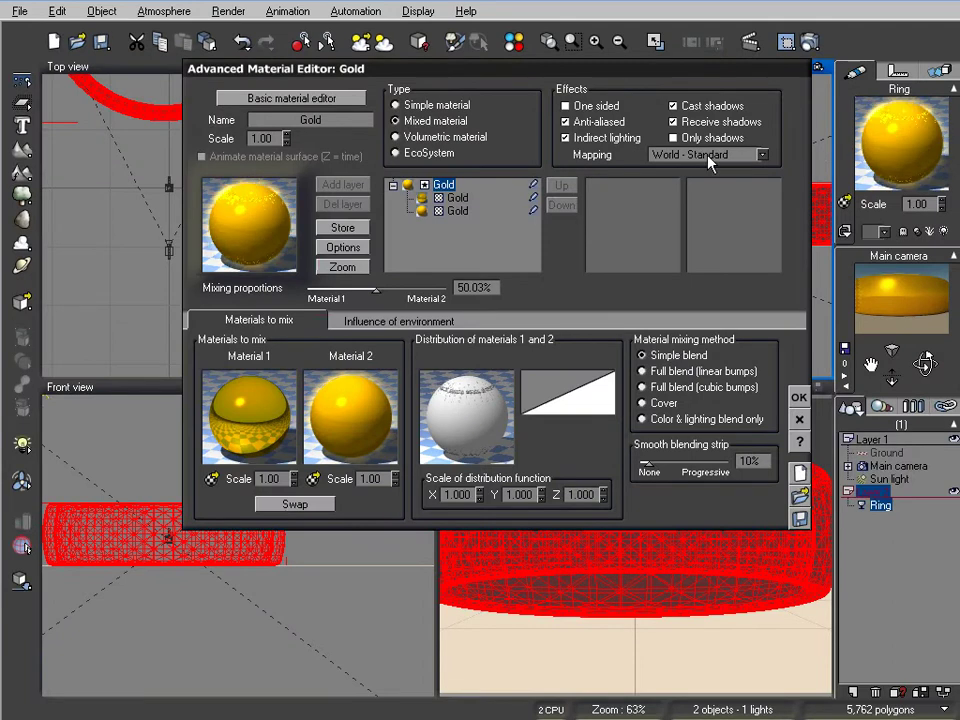
# Set the mapping of the mixed ring material and of its Material 2 to Object - Parametric.
pyautogui.click(710, 155)
pyautogui.click(700, 261)
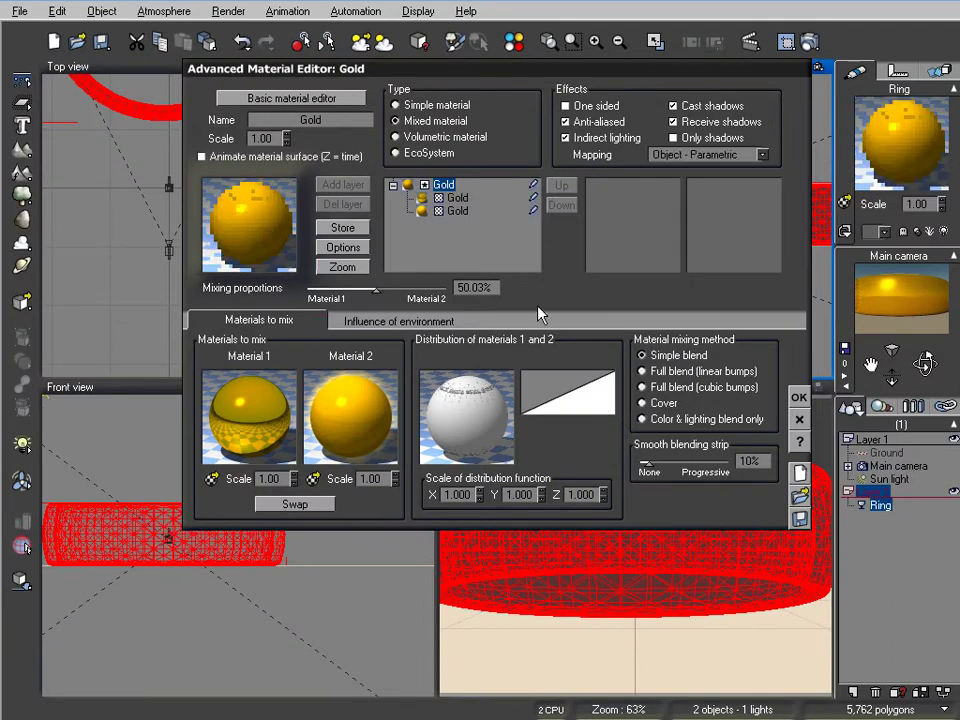
pyautogui.doubleClick(357, 403)
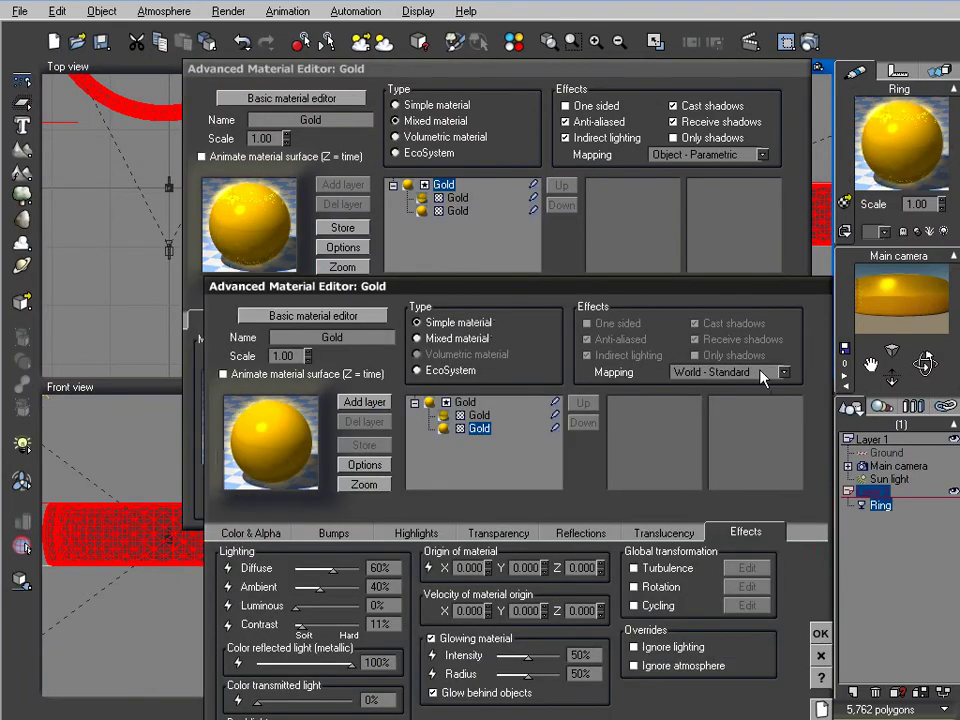
pyautogui.click(763, 377)
pyautogui.click(735, 481)
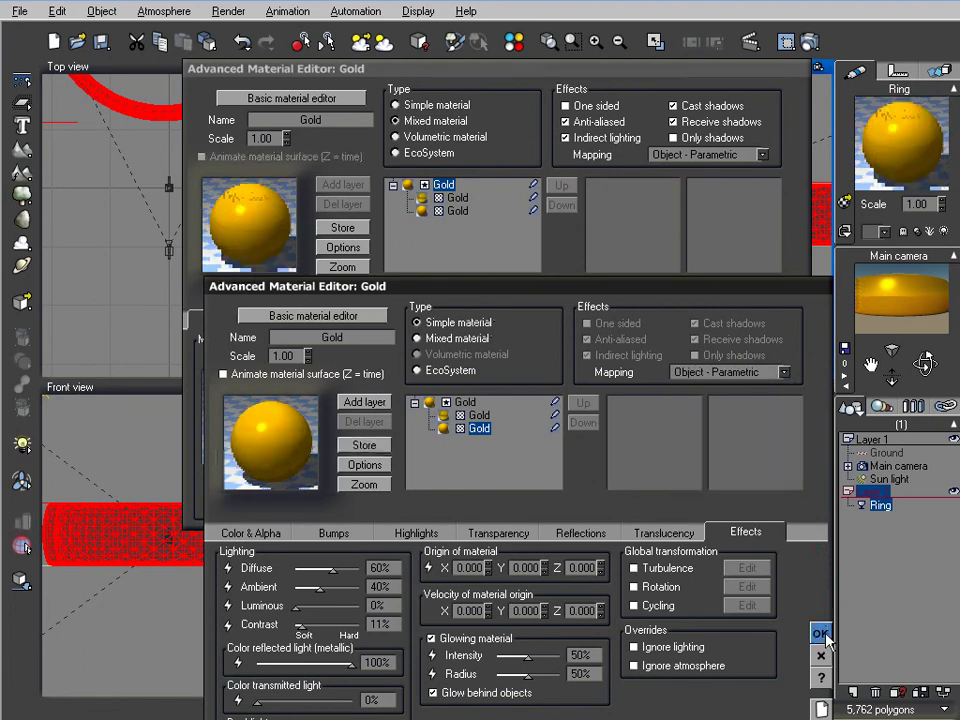
pyautogui.click(821, 634)
# Try to set the mapping of the reflective gold Material 1 to Object - Parametric.
pyautogui.doubleClick(246, 405)
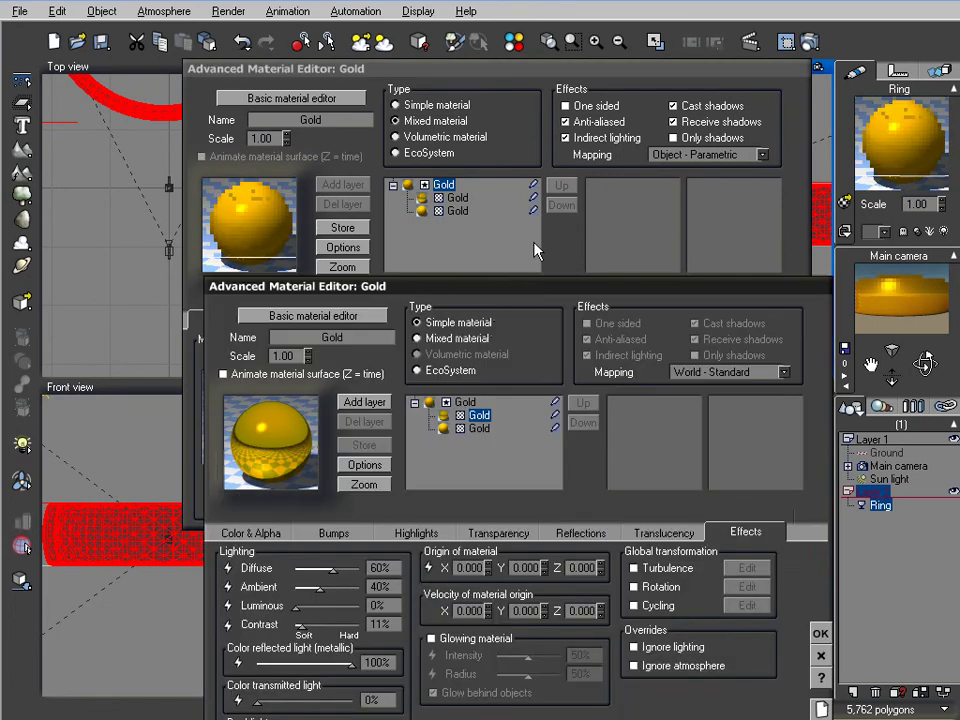
pyautogui.click(708, 374)
pyautogui.click(731, 485)
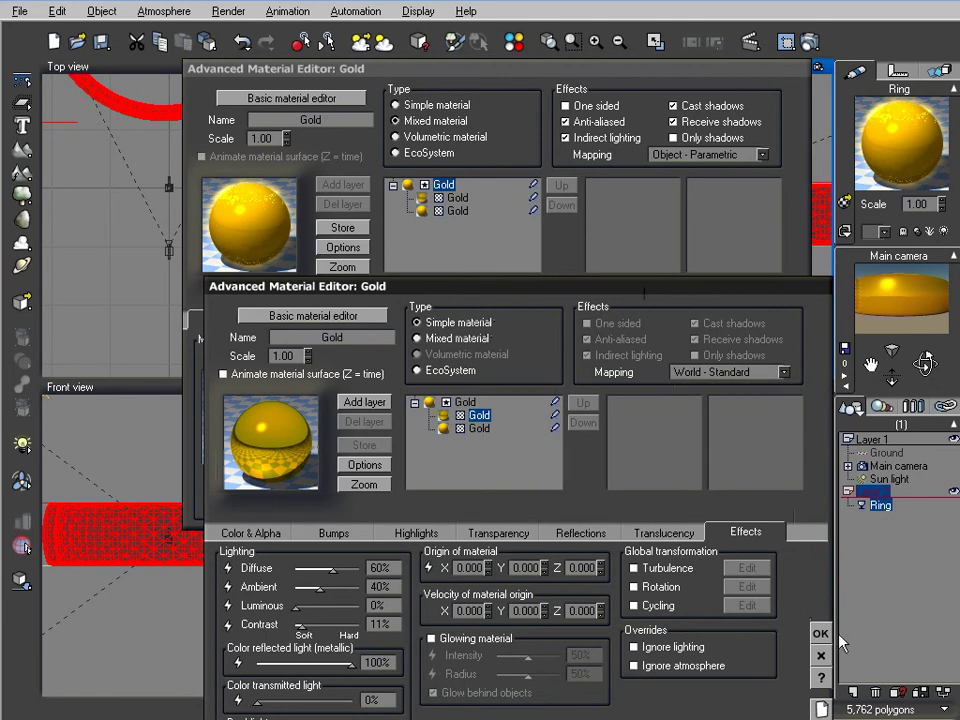
pyautogui.click(820, 633)
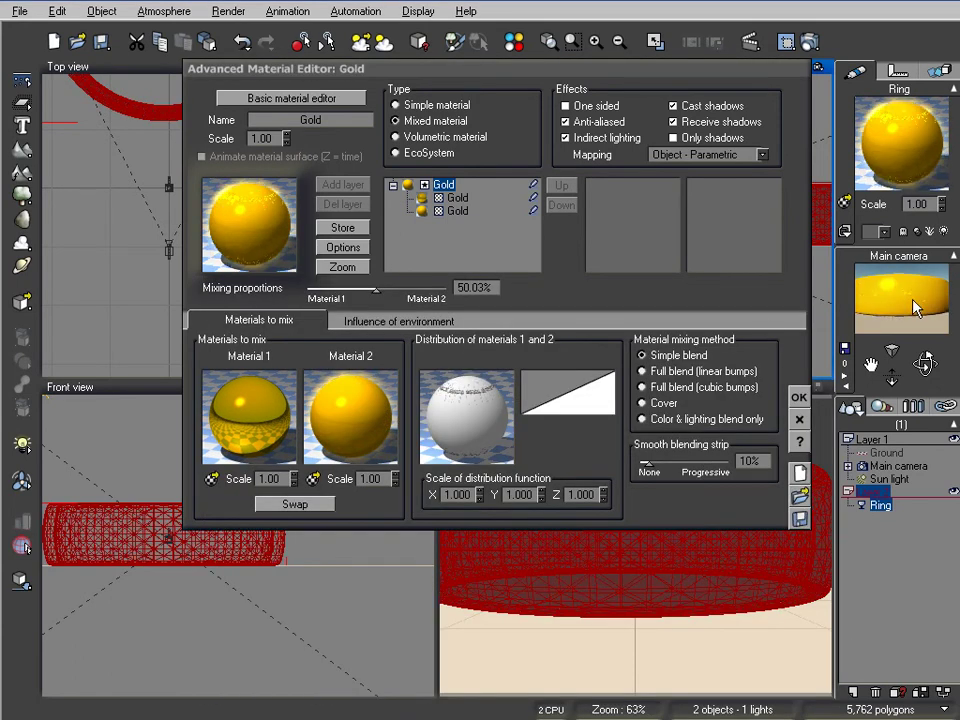
# Accept the mixed gold material and render the ring in the main camera view.
pyautogui.click(798, 398)
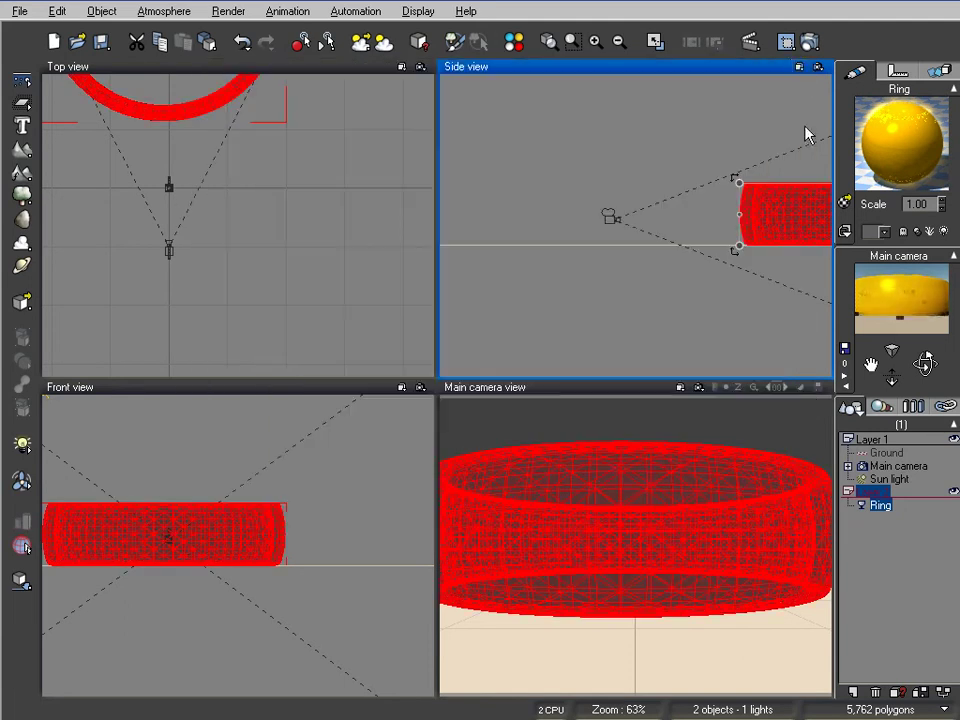
pyautogui.click(809, 42)
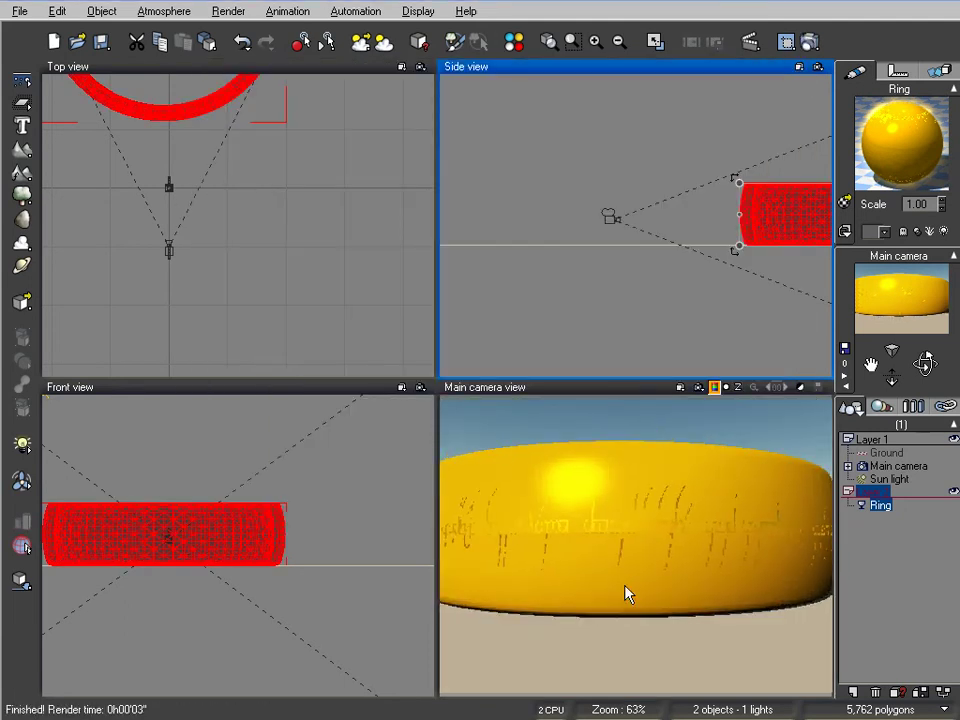
# Browse the Personal atmosphere collections and load a preset with a black sky.
pyautogui.click(384, 44)
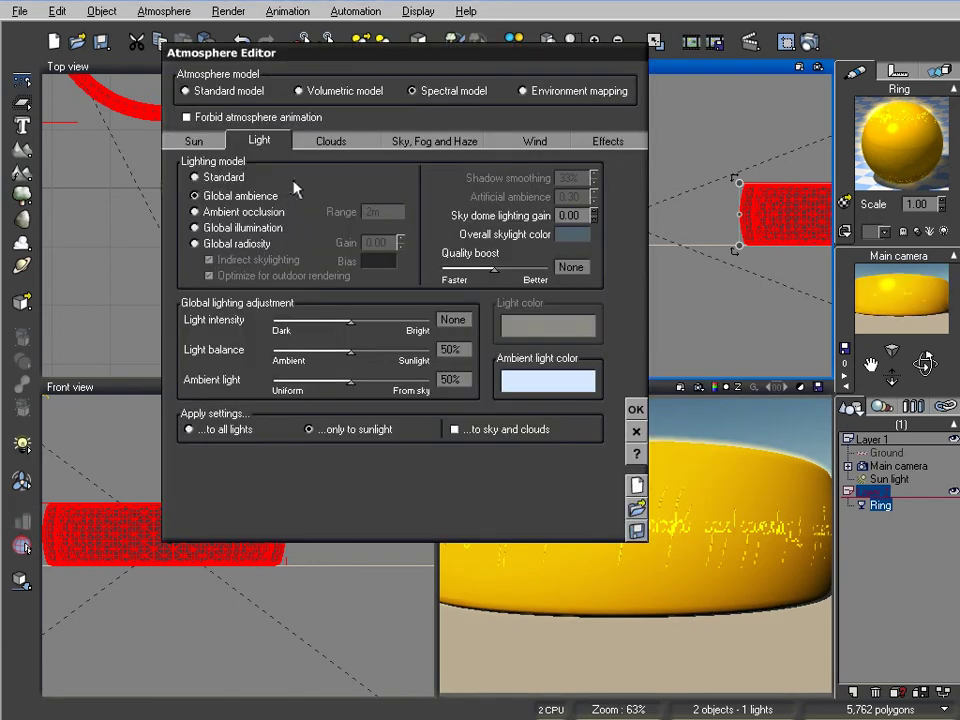
pyautogui.click(636, 431)
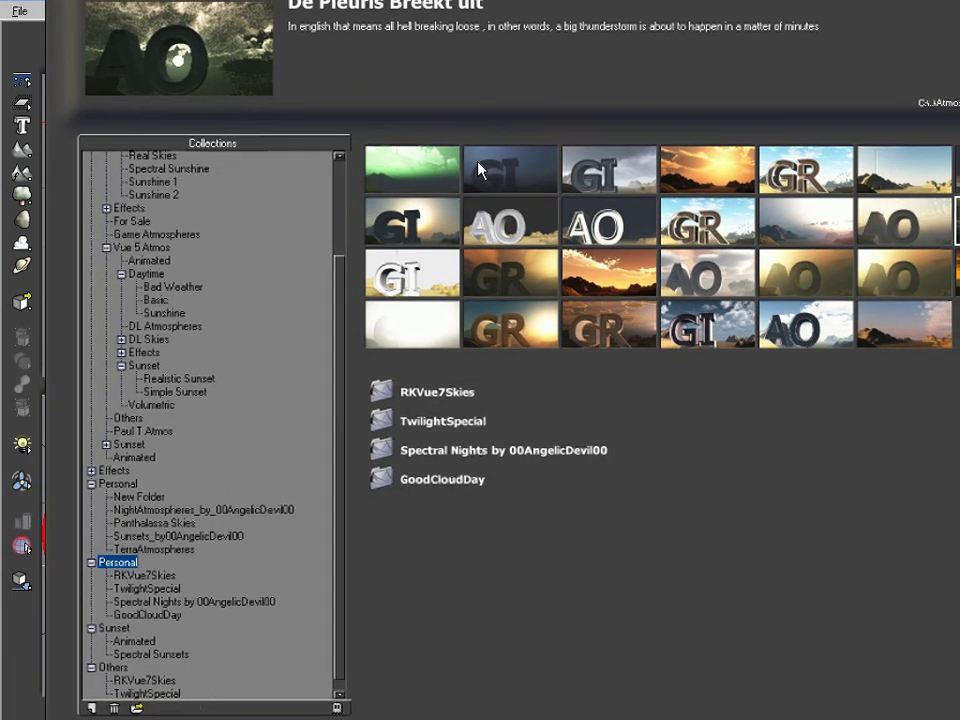
pyautogui.click(490, 232)
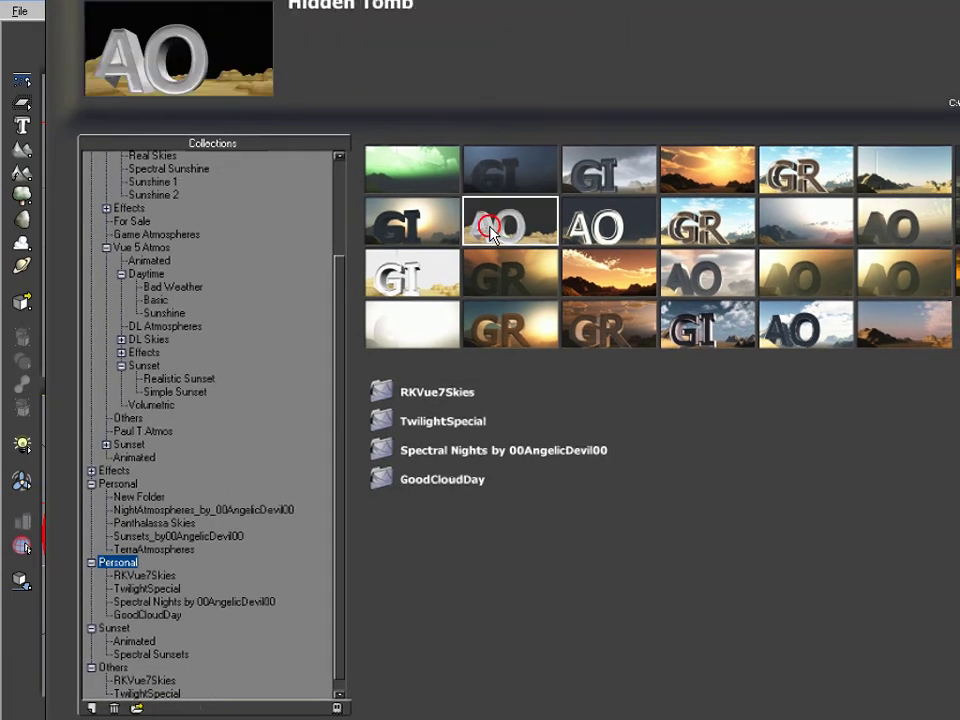
pyautogui.click(343, 326)
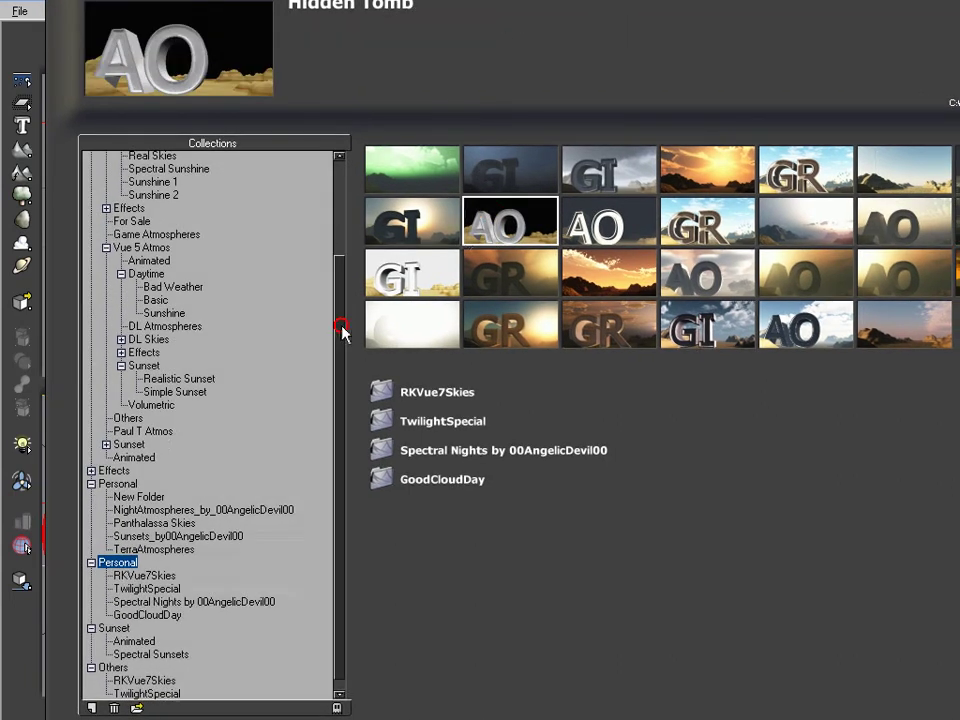
pyautogui.moveTo(344, 328); pyautogui.dragTo(343, 240)
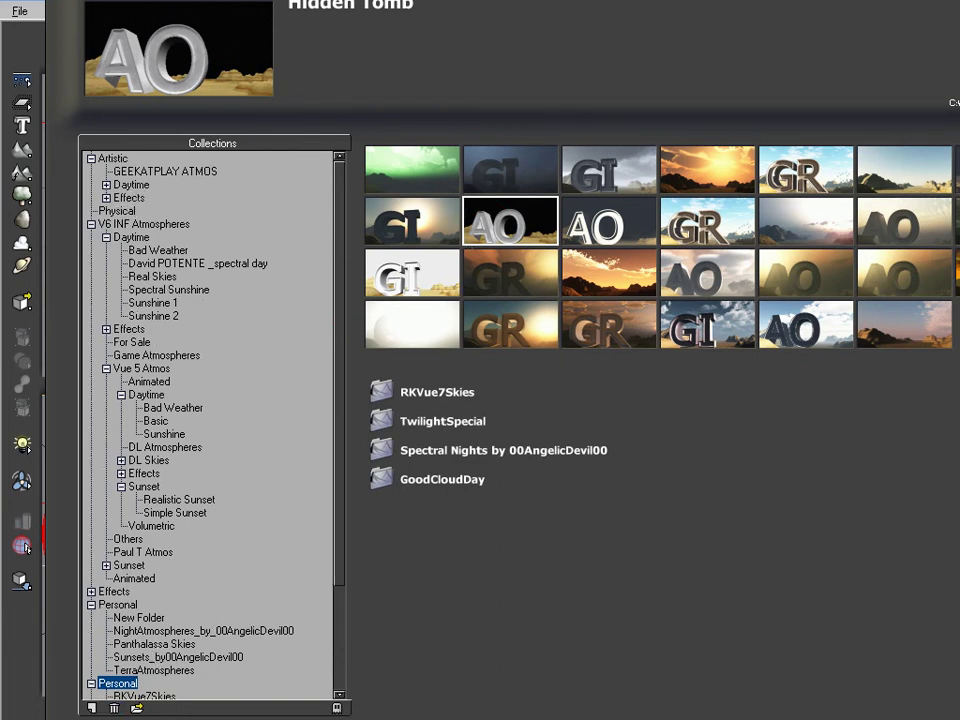
pyautogui.click(117, 604)
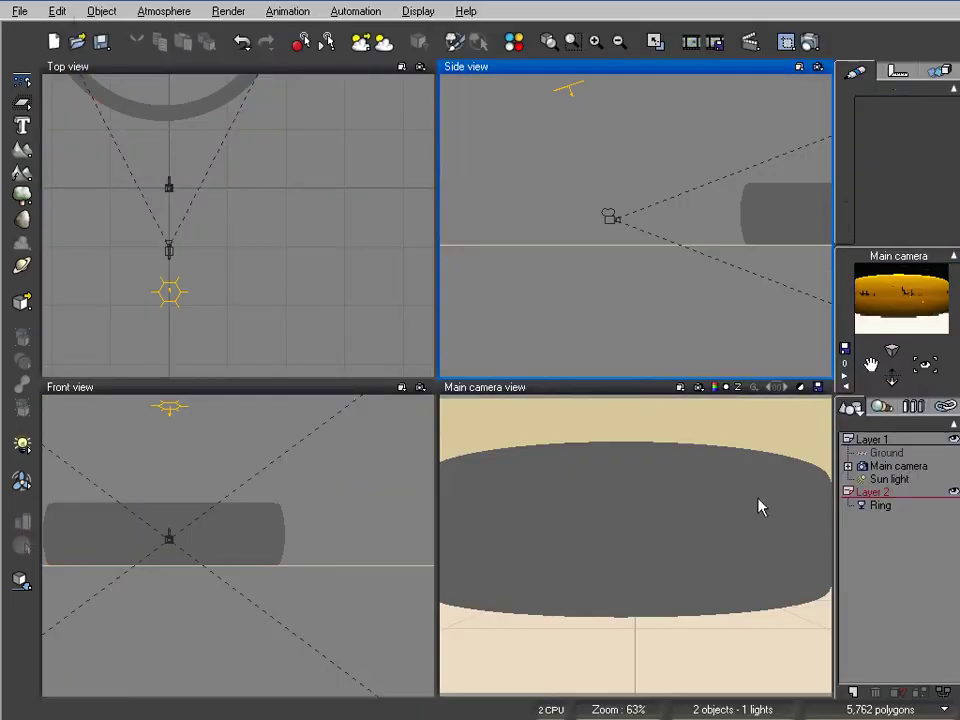
# Move the sun light sideways along X in the Top view, then lower it and shift it behind the camera in the Side view.
pyautogui.click(908, 296)
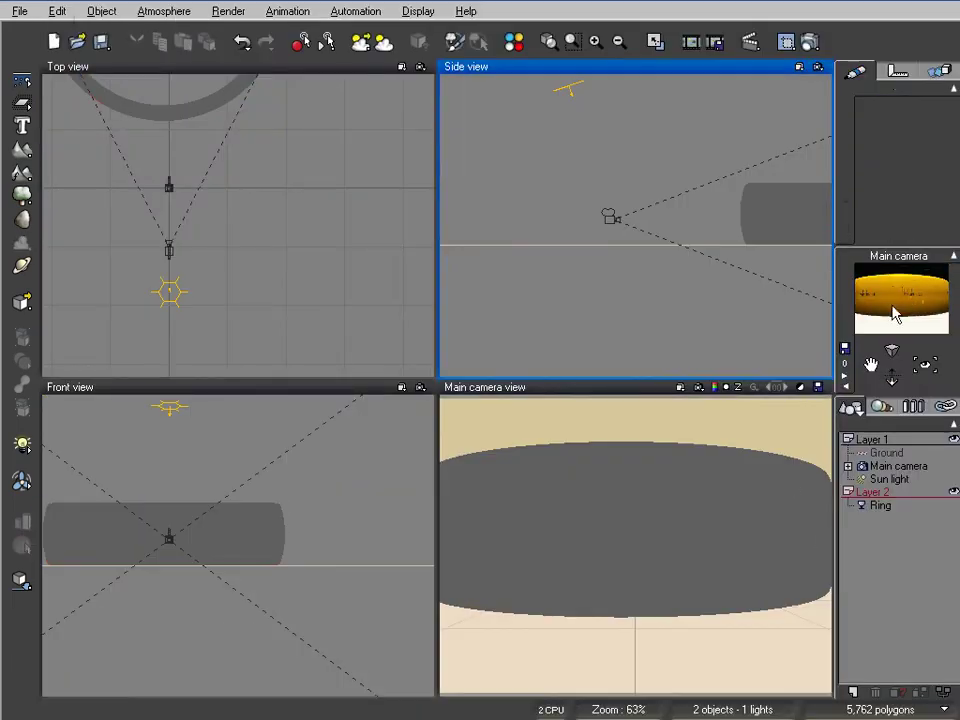
pyautogui.click(291, 266)
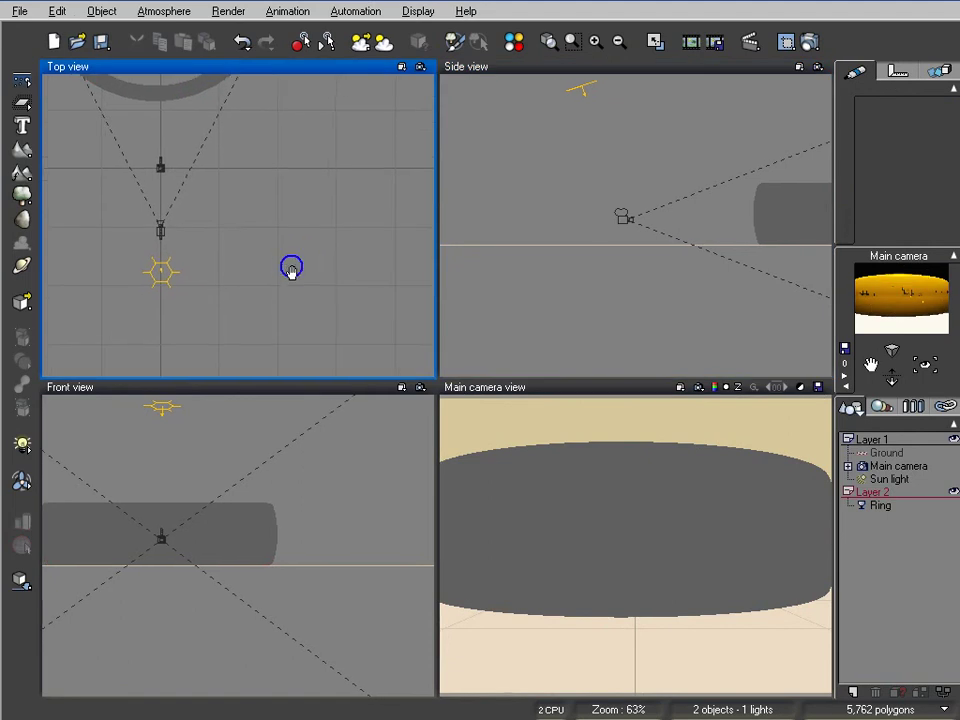
pyautogui.click(175, 262)
pyautogui.moveTo(172, 260); pyautogui.dragTo(287, 358)
pyautogui.click(593, 240)
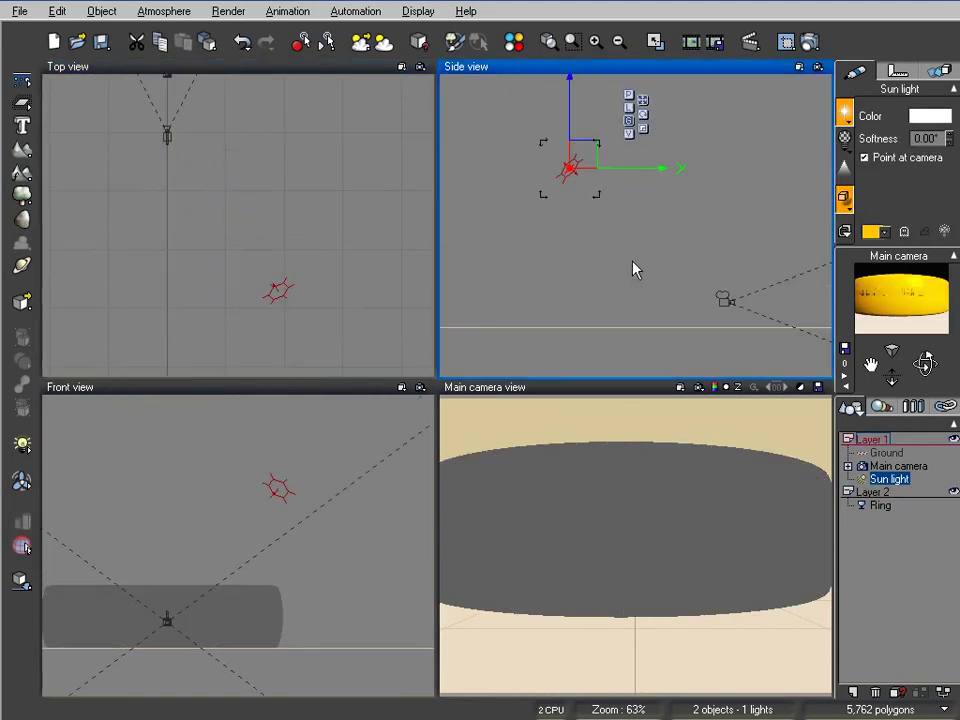
pyautogui.moveTo(583, 155); pyautogui.dragTo(518, 203)
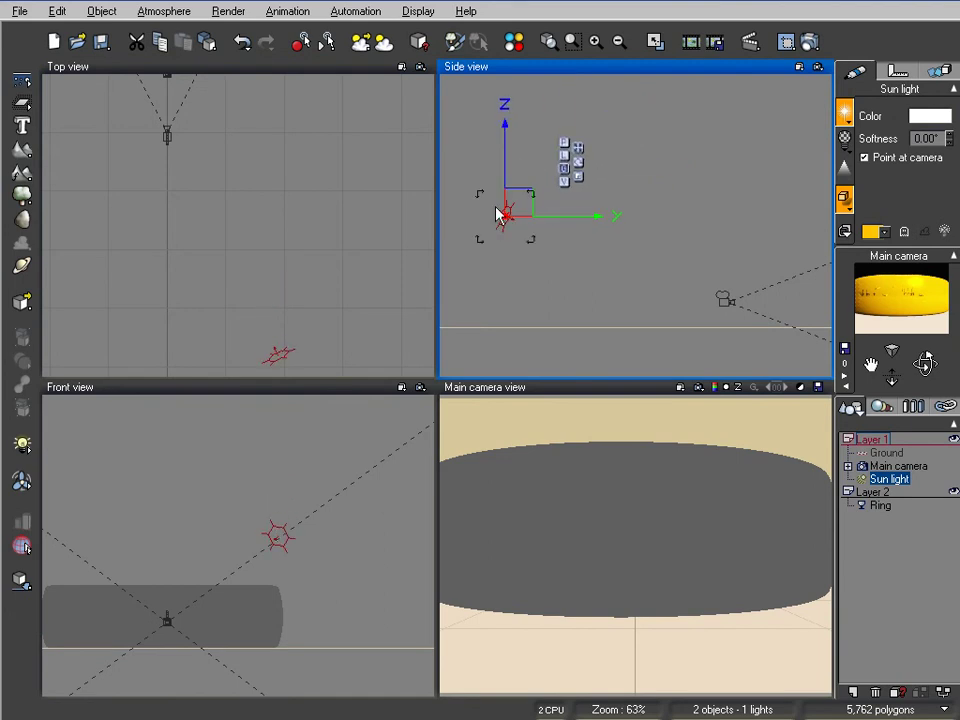
# Move the sun light much farther along positive X in the Top view and render the side-lit ring.
pyautogui.click(335, 268)
pyautogui.scroll(-3, 296, 257)
pyautogui.moveTo(264, 240); pyautogui.dragTo(435, 151)
pyautogui.moveTo(328, 227); pyautogui.dragTo(296, 295, button='right')
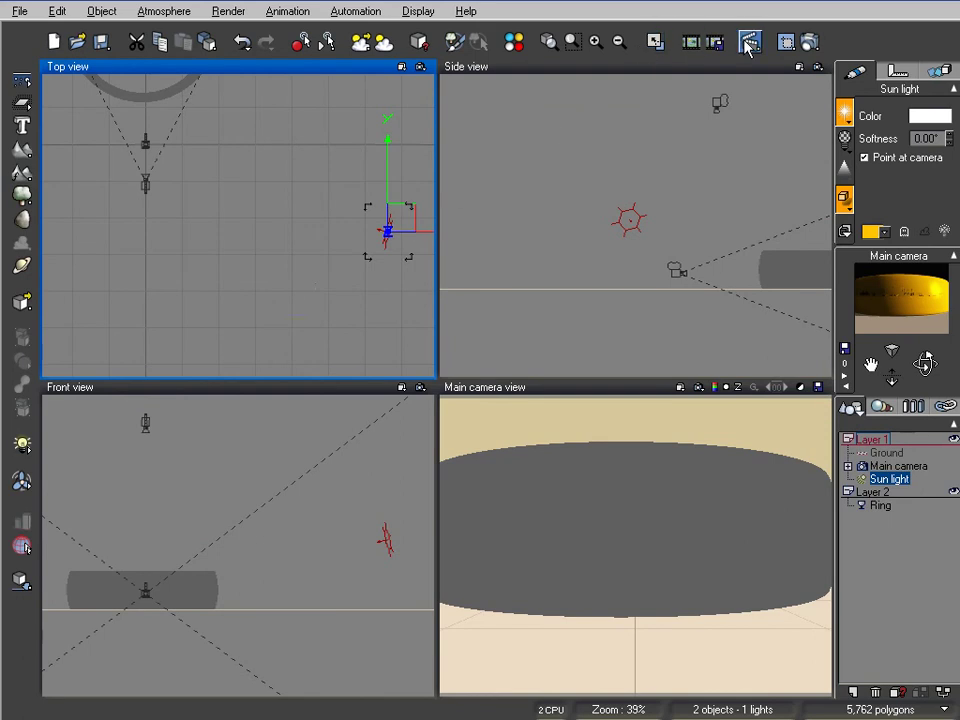
pyautogui.click(808, 42)
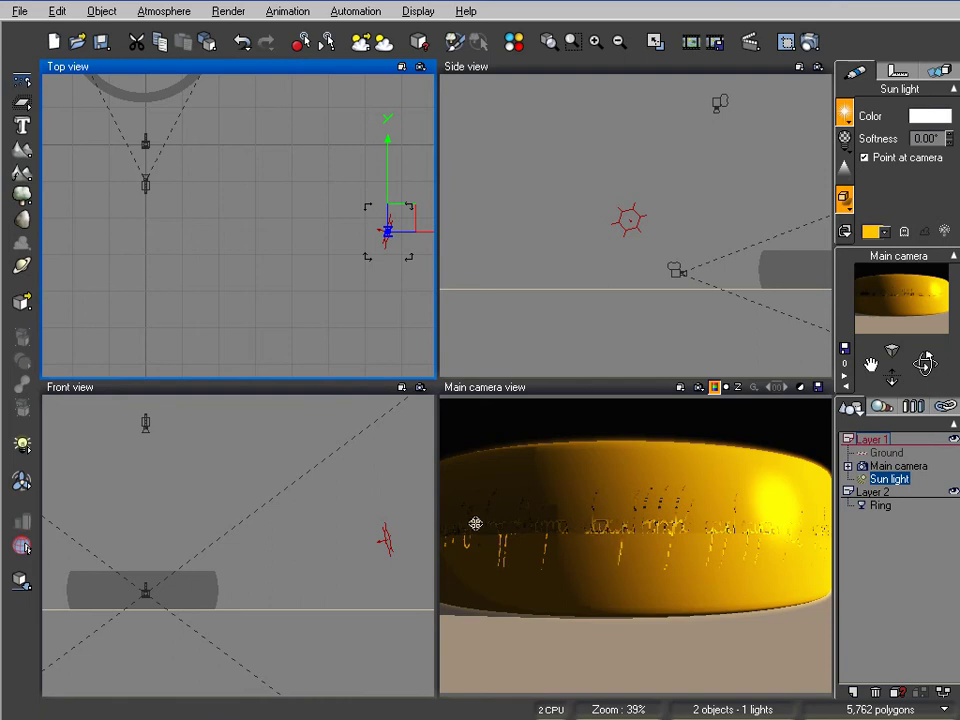
# Raise the sun light along Z in the Side view.
pyautogui.click(519, 285)
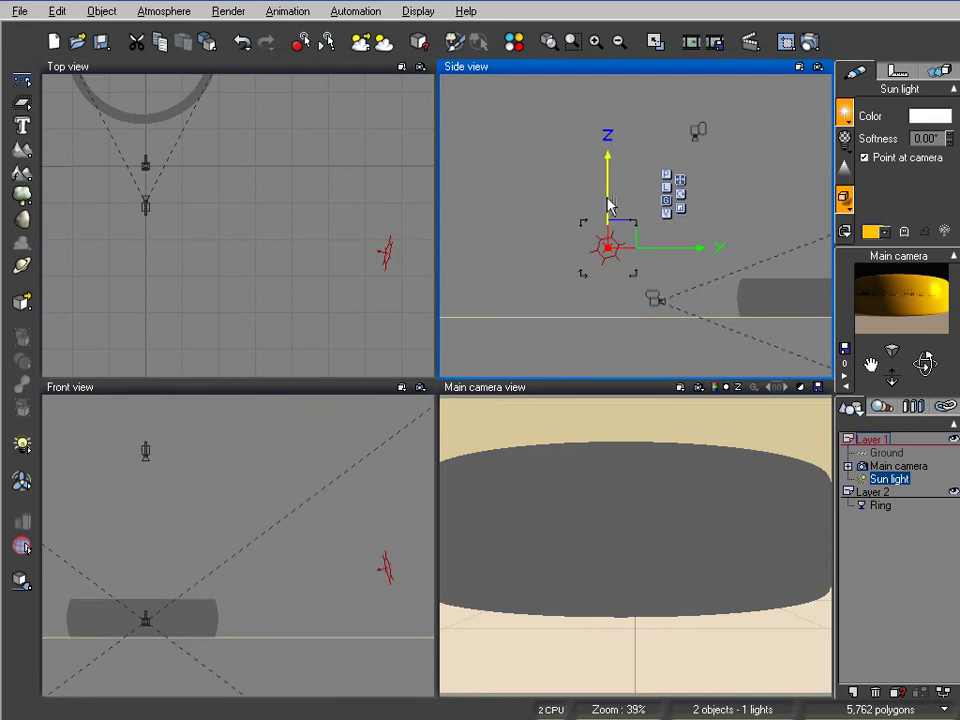
pyautogui.moveTo(607, 189); pyautogui.dragTo(607, 149)
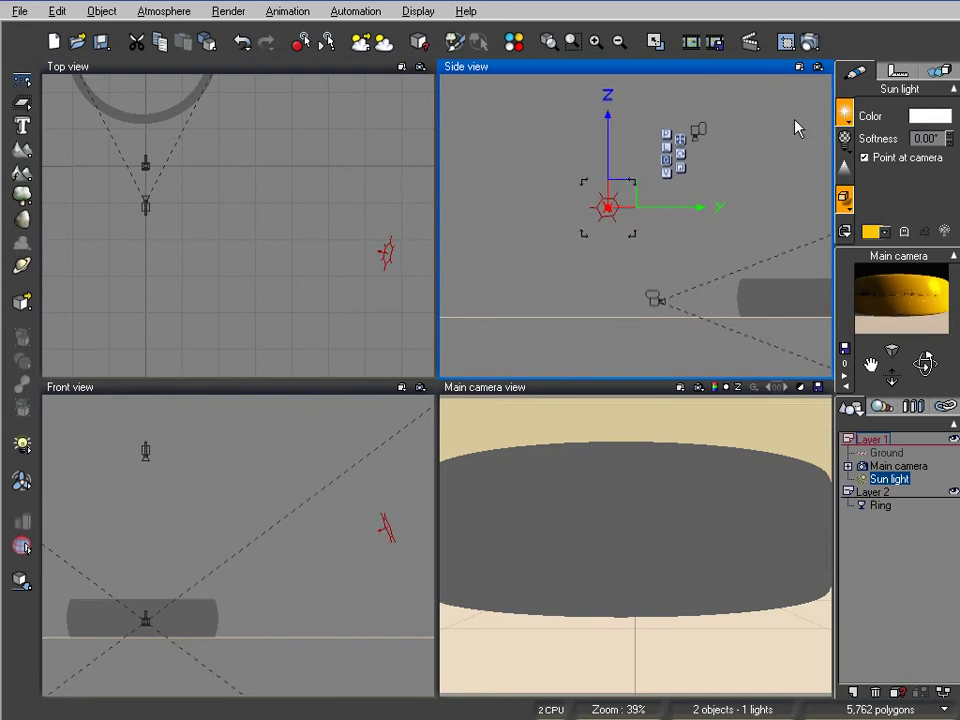
# Set the global reflectivity of the ring's gold Material 1 to 73%, accept the mixed material and render the ring.
pyautogui.click(879, 505)
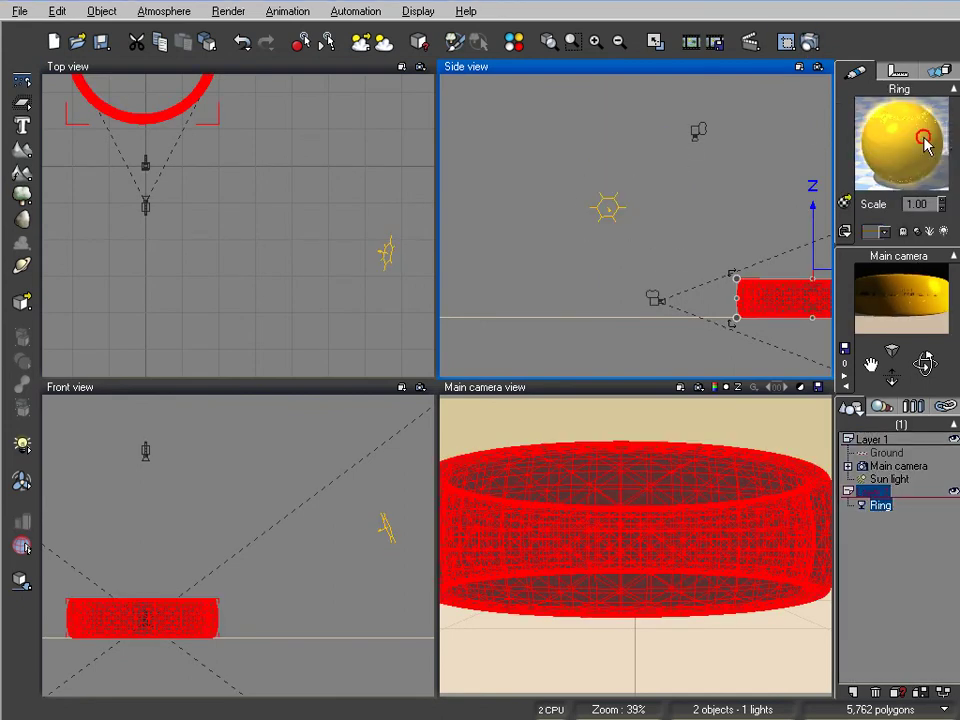
pyautogui.doubleClick(926, 144)
pyautogui.doubleClick(250, 420)
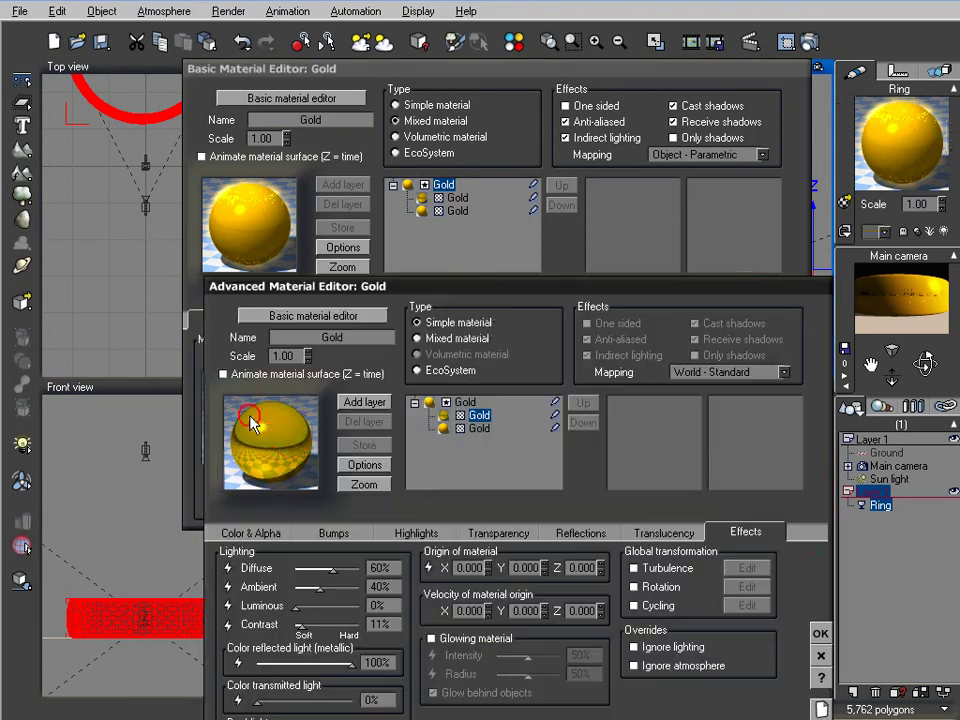
pyautogui.click(584, 533)
pyautogui.moveTo(344, 574); pyautogui.dragTo(315, 574)
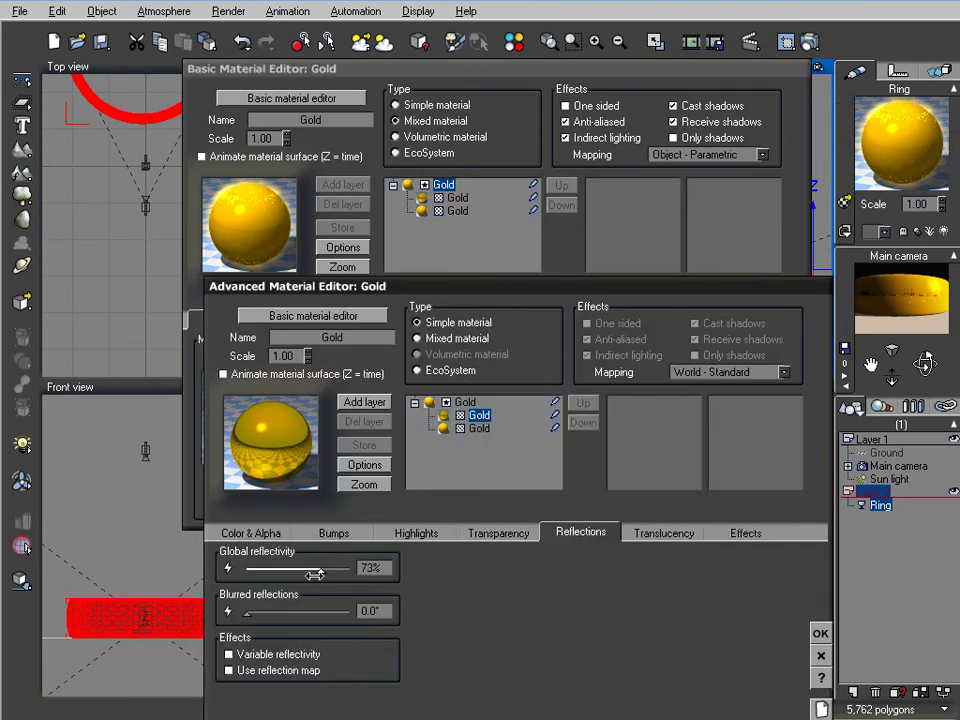
pyautogui.click(820, 633)
pyautogui.click(799, 397)
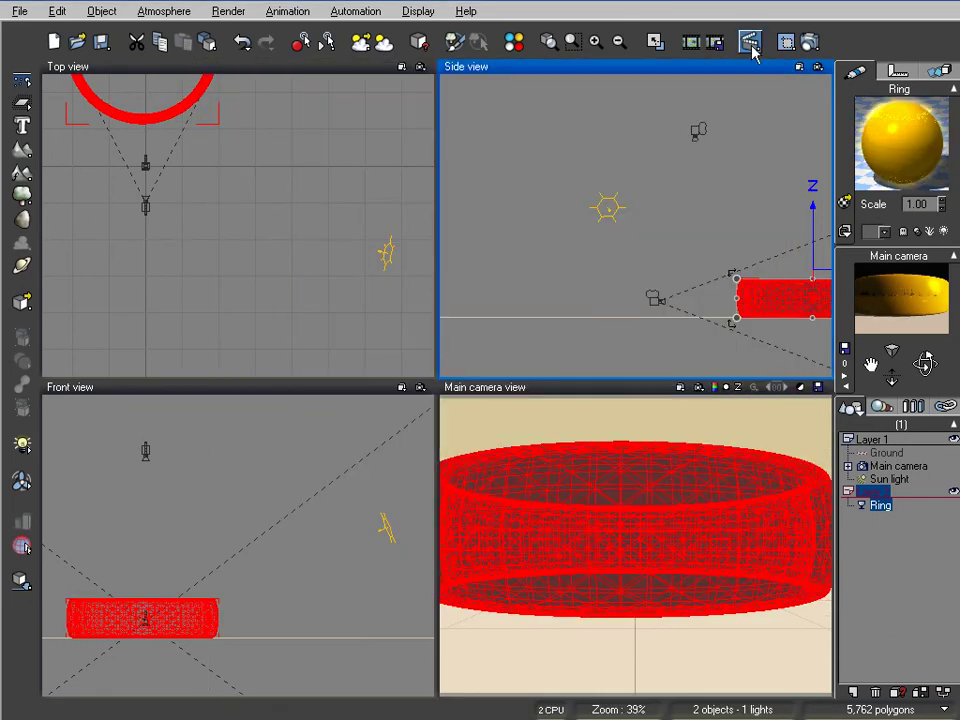
pyautogui.click(809, 43)
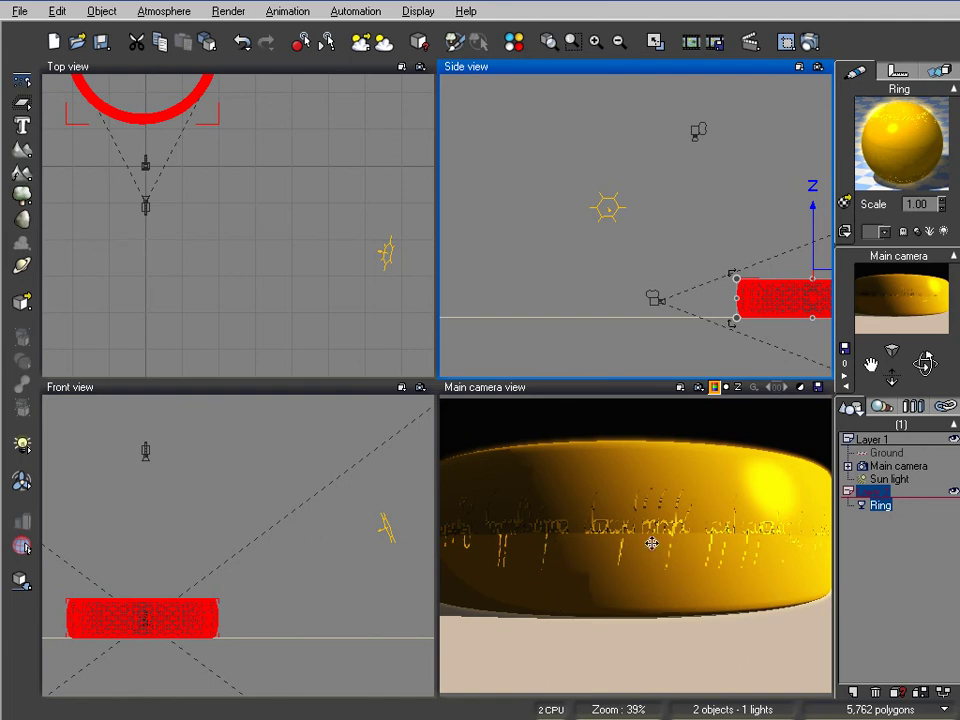
# Raise the main camera above the ring in the Side view and tilt it down towards the ring.
pyautogui.click(677, 298)
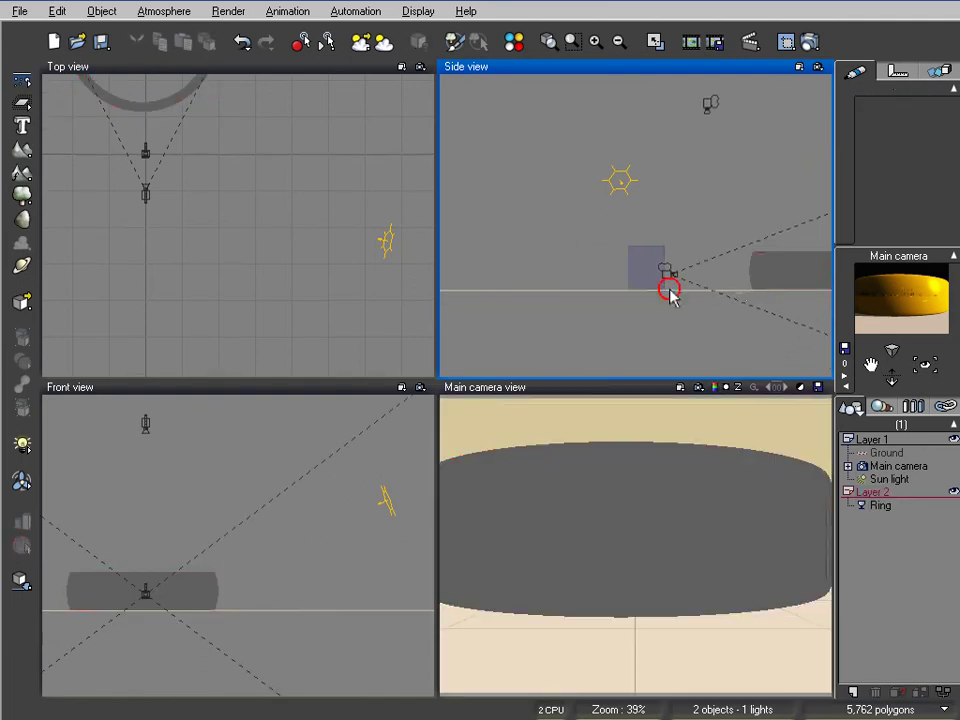
pyautogui.moveTo(671, 240); pyautogui.dragTo(671, 203)
pyautogui.moveTo(716, 268); pyautogui.dragTo(697, 294)
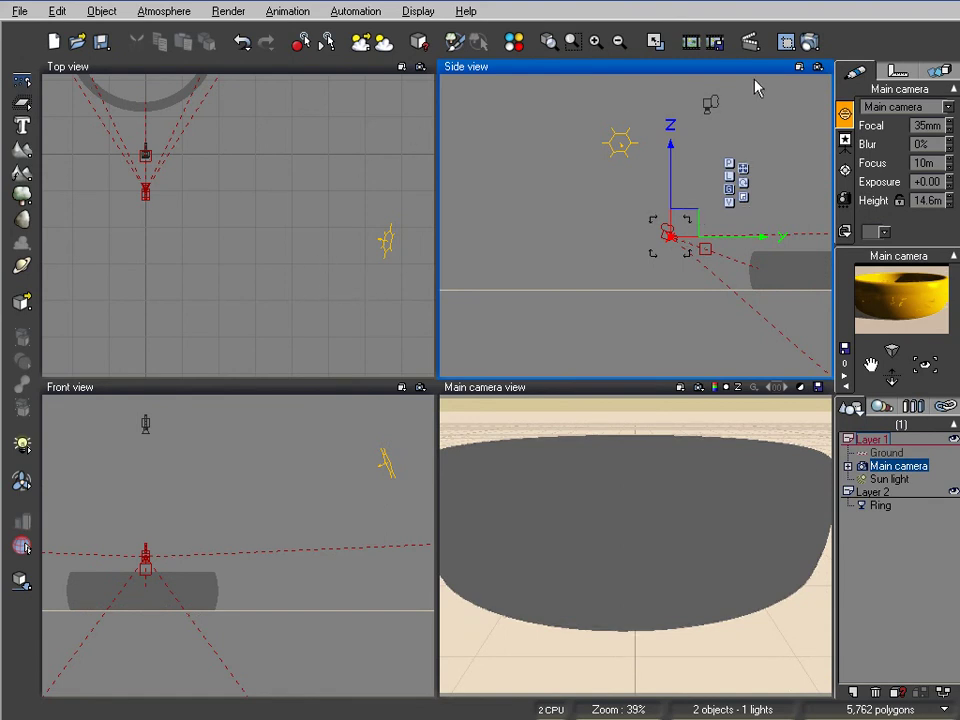
# Move the sun light slightly farther away from the ring and camera in the Top view.
pyautogui.moveTo(248, 240); pyautogui.dragTo(167, 273, button='right')
pyautogui.moveTo(240, 214); pyautogui.dragTo(368, 323)
pyautogui.moveTo(328, 277)
pyautogui.mouseDown()
pyautogui.moveTo(378, 161)
pyautogui.moveTo(347, 231)
pyautogui.moveTo(347, 277)
pyautogui.mouseUp()
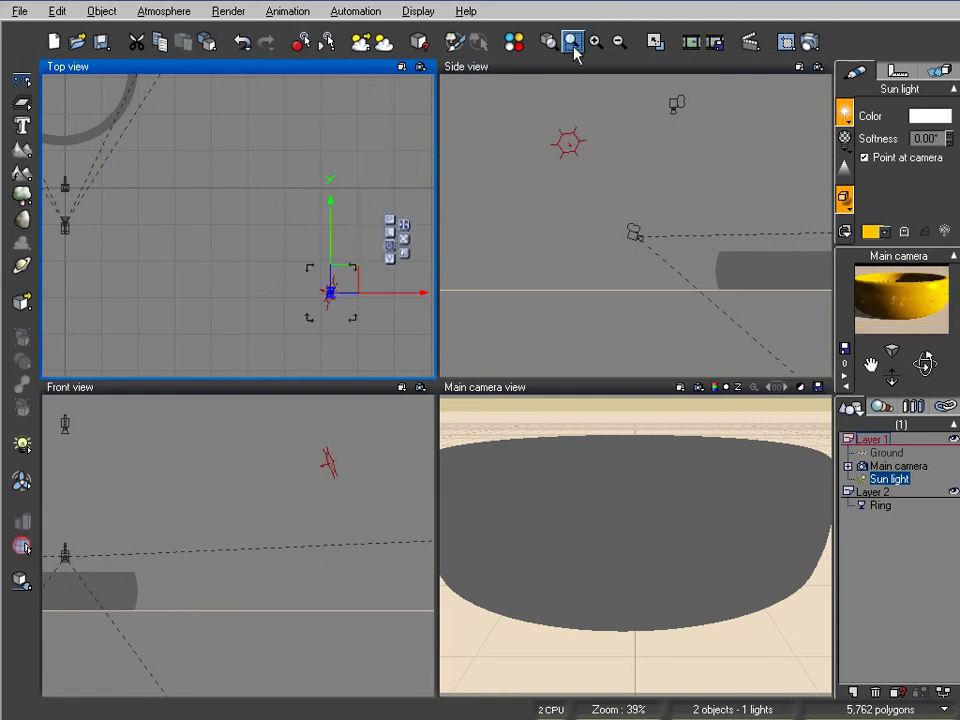
# Set the preset render quality to Final and render the scene in the main view.
pyautogui.click(809, 41)
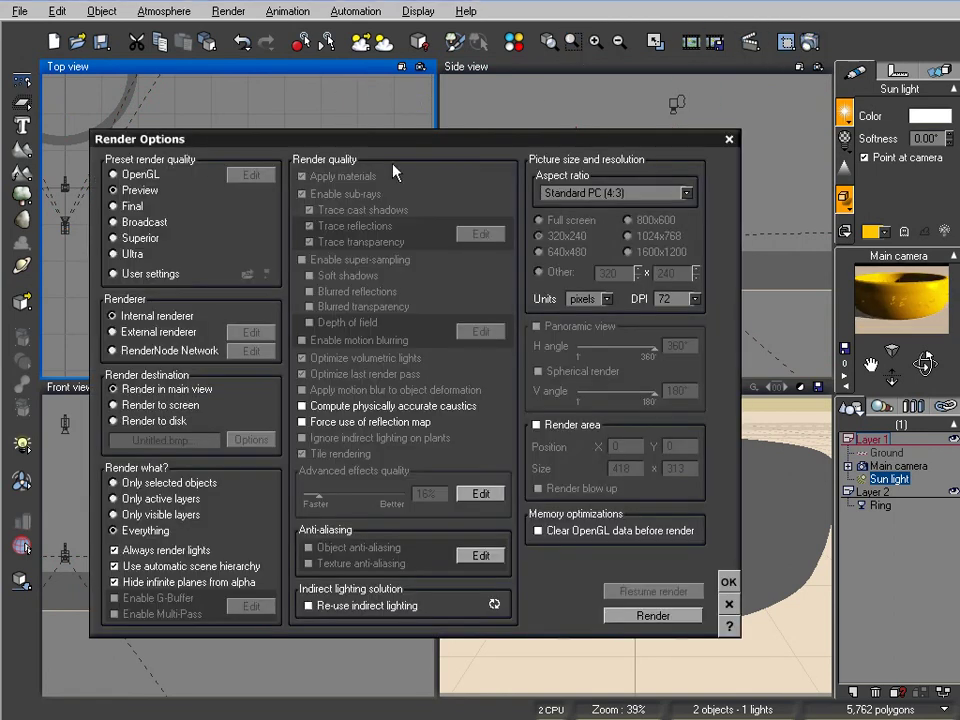
pyautogui.click(133, 207)
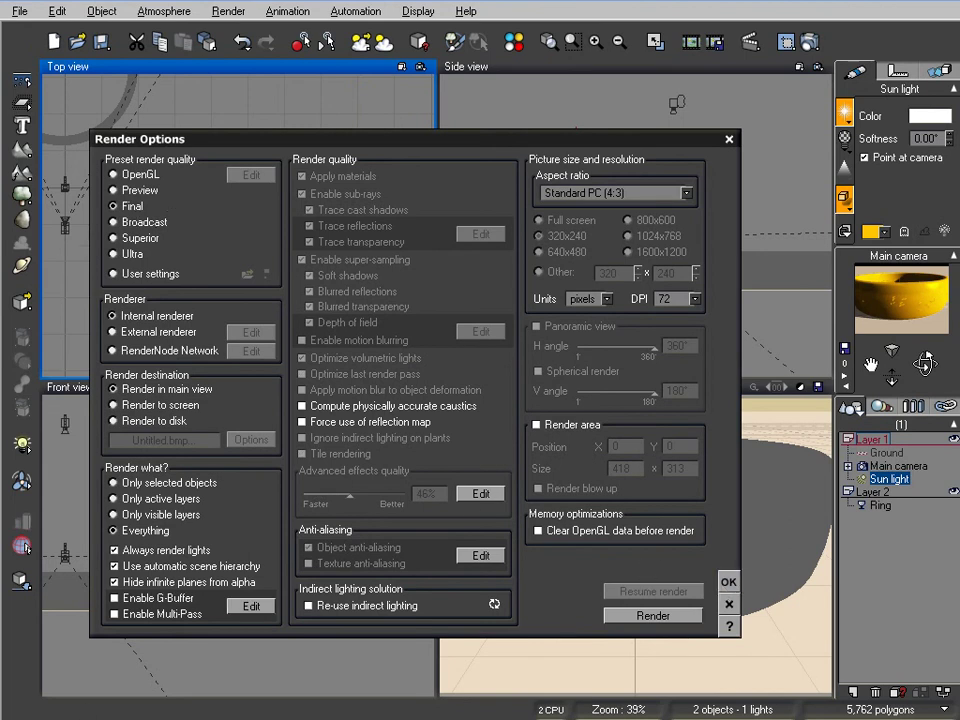
pyautogui.click(728, 581)
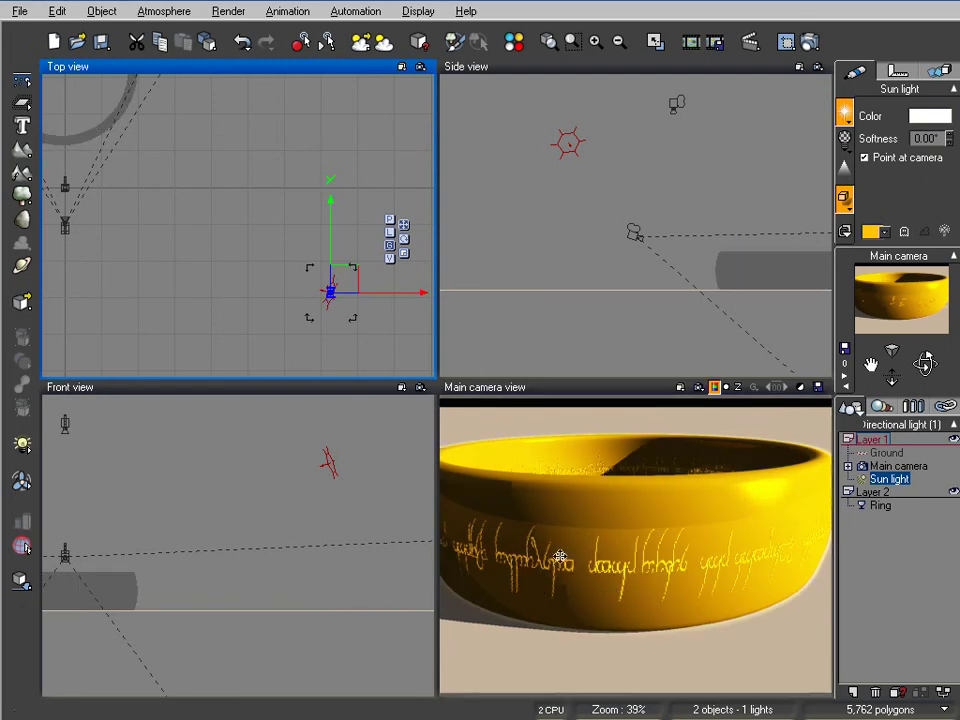
# Strengthen the glow of Material 2 in the ring's mixed gold material, accept it and render the ring again.
pyautogui.click(880, 506)
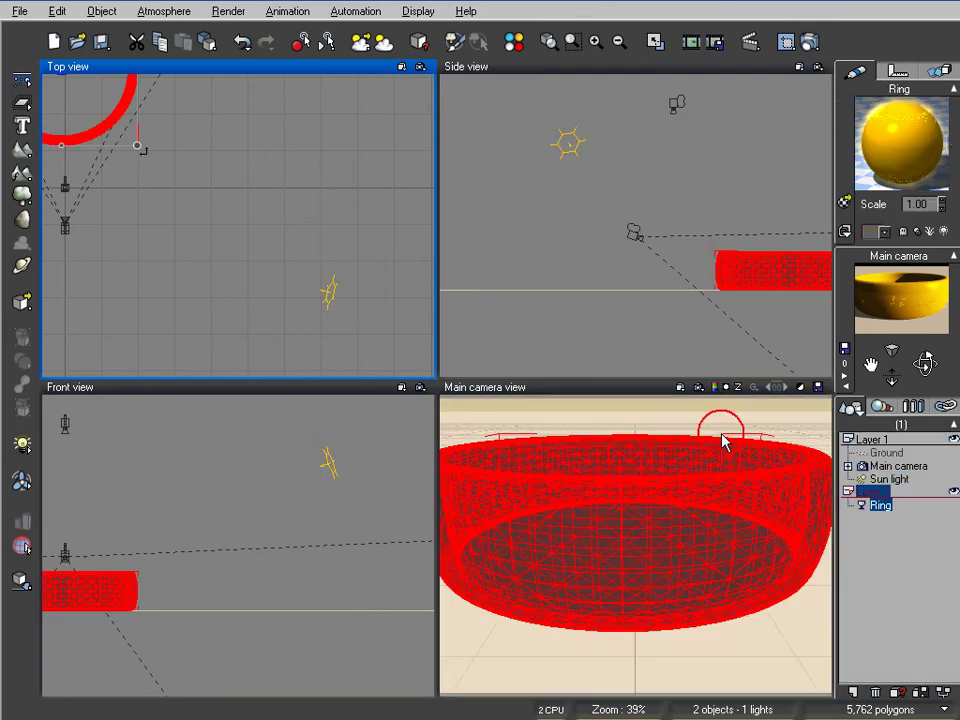
pyautogui.doubleClick(883, 150)
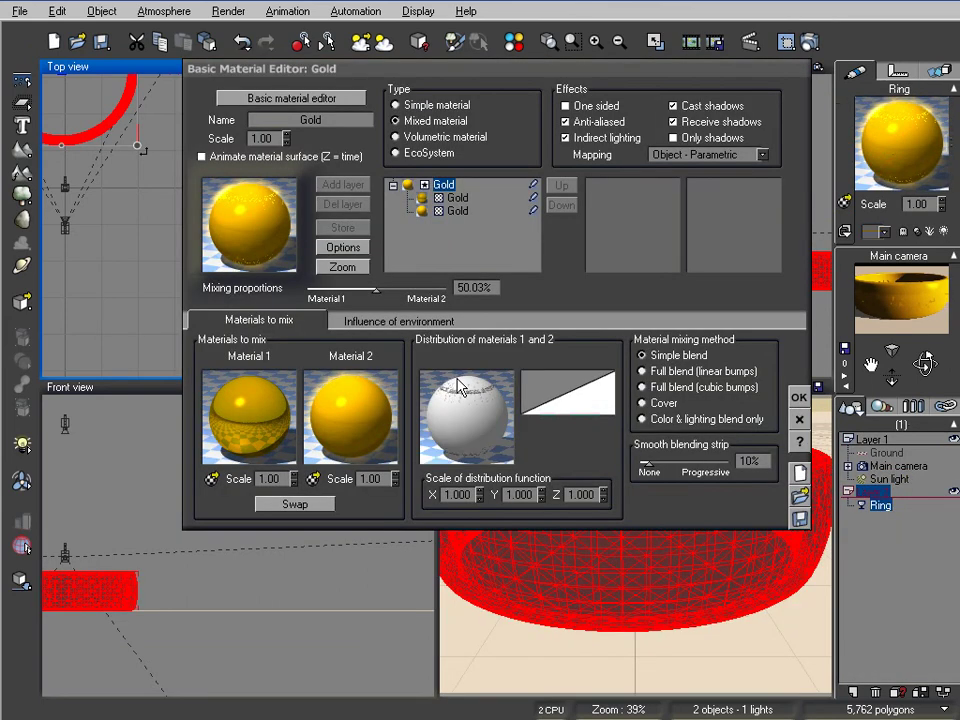
pyautogui.doubleClick(373, 412)
pyautogui.click(712, 538)
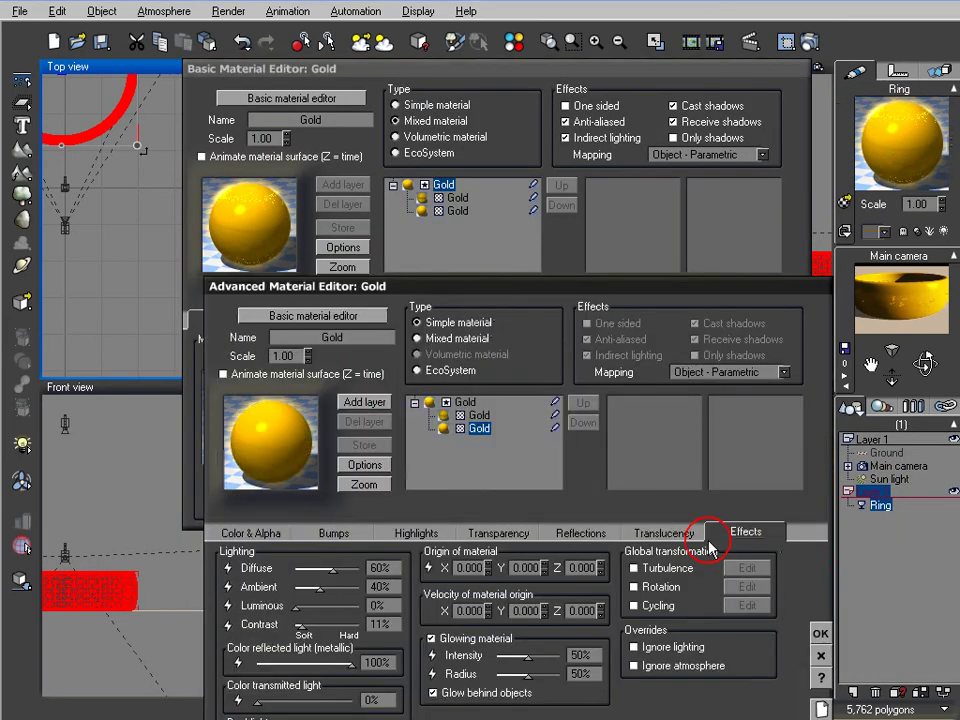
pyautogui.moveTo(527, 656)
pyautogui.mouseDown()
pyautogui.moveTo(550, 651)
pyautogui.moveTo(537, 675)
pyautogui.mouseUp()
pyautogui.click(820, 634)
pyautogui.click(799, 399)
pyautogui.click(811, 43)
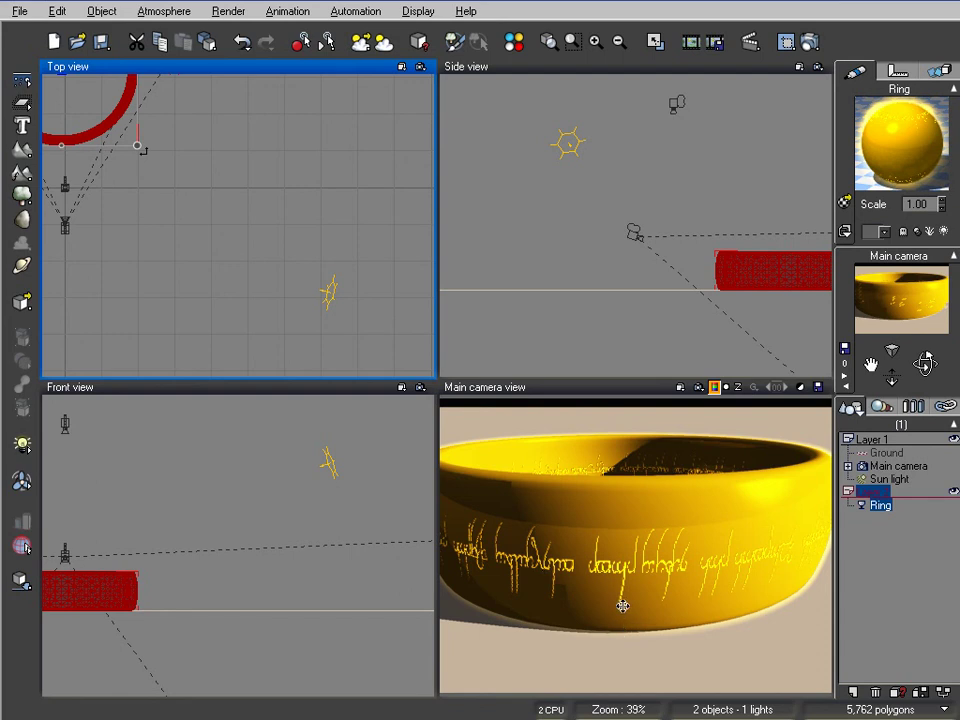
pyautogui.click(885, 561)
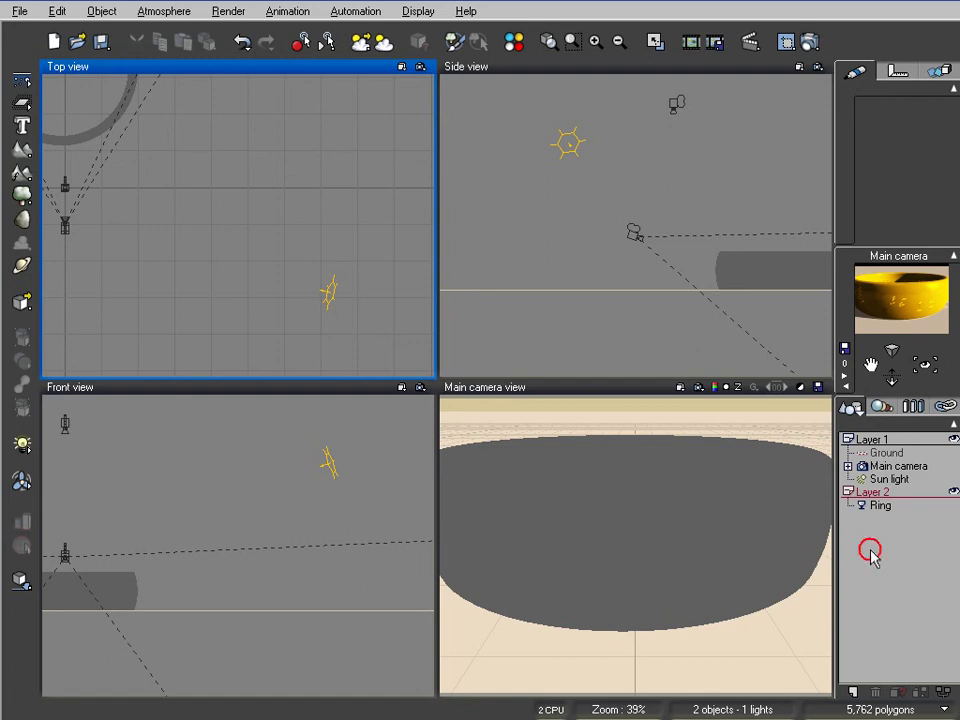
pyautogui.click(887, 505)
pyautogui.click(898, 542)
pyautogui.click(872, 530)
pyautogui.click(885, 553)
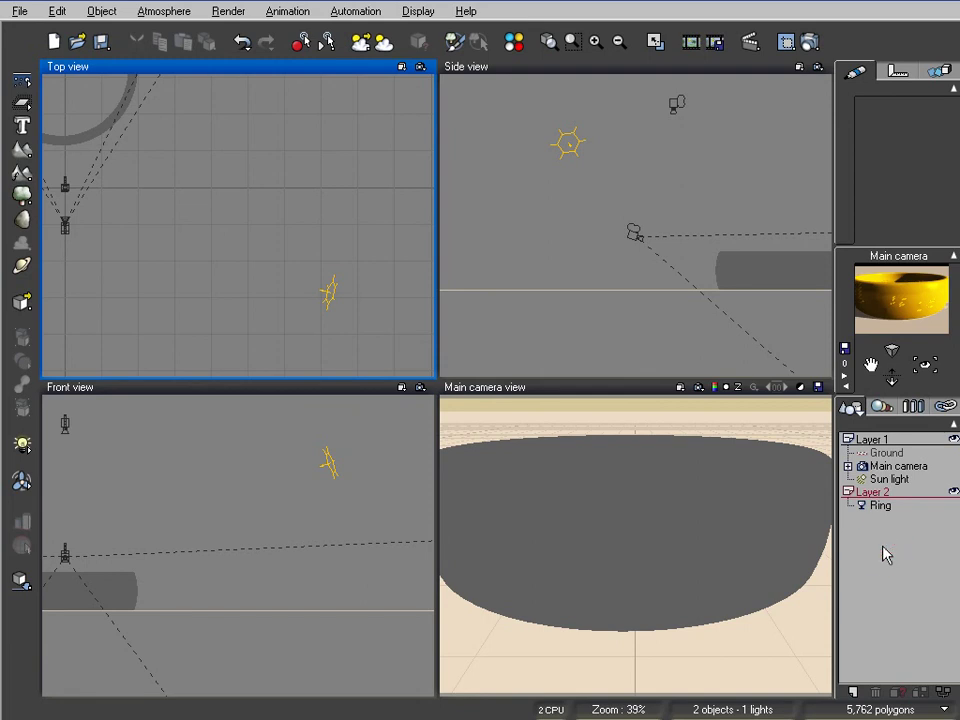